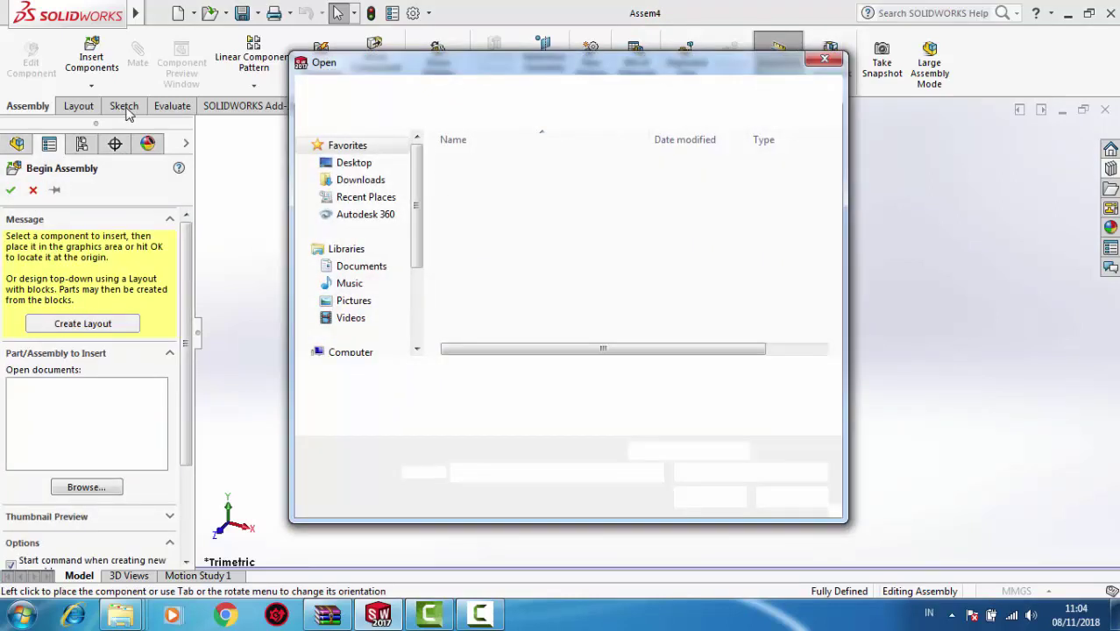
# Dismiss the component file dialog and cancel inserting a component, leaving the new assembly empty.
pyautogui.click(825, 58)
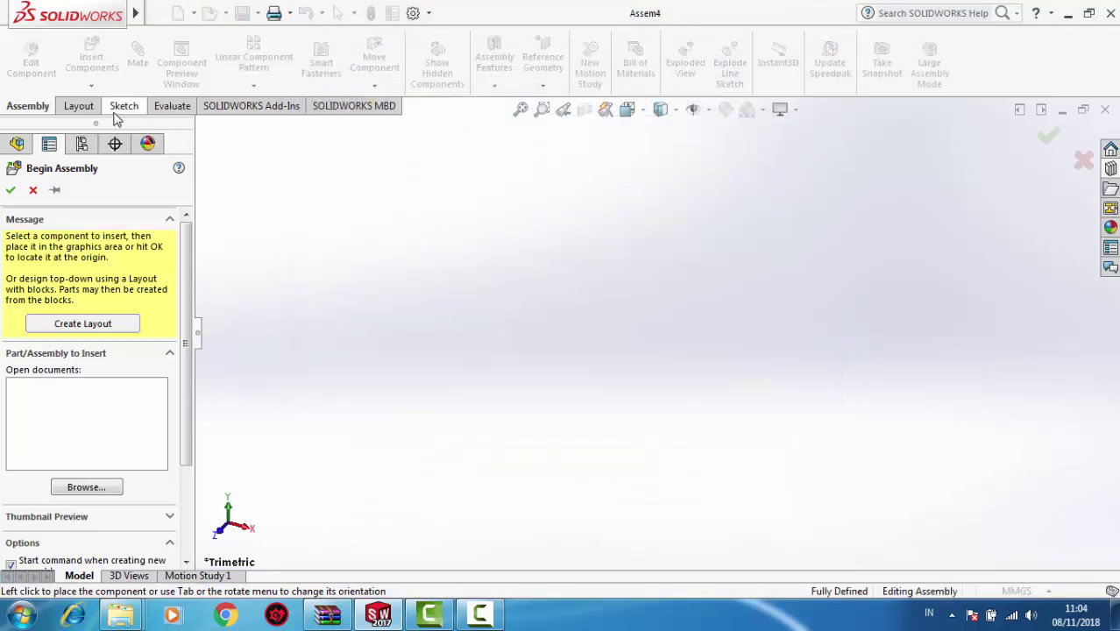
pyautogui.click(115, 111)
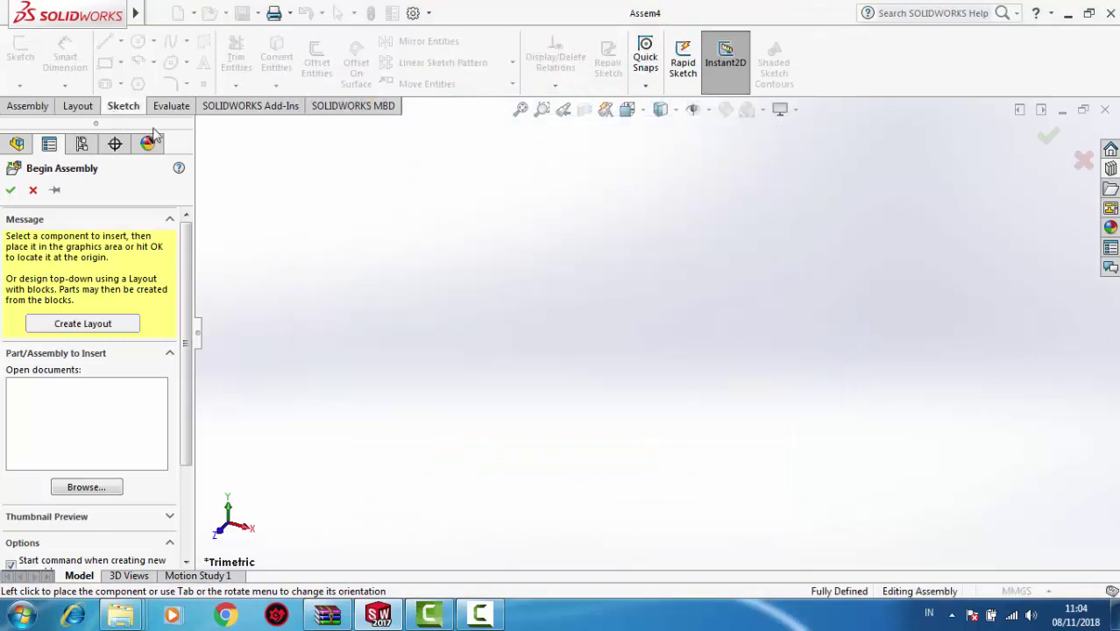
pyautogui.click(32, 190)
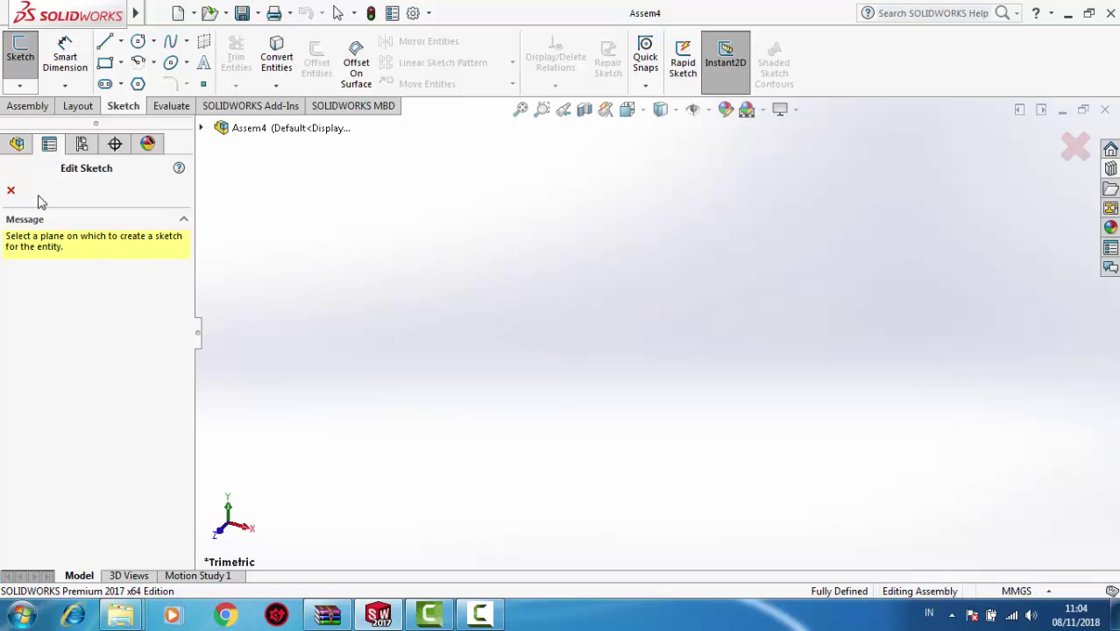
pyautogui.click(10, 192)
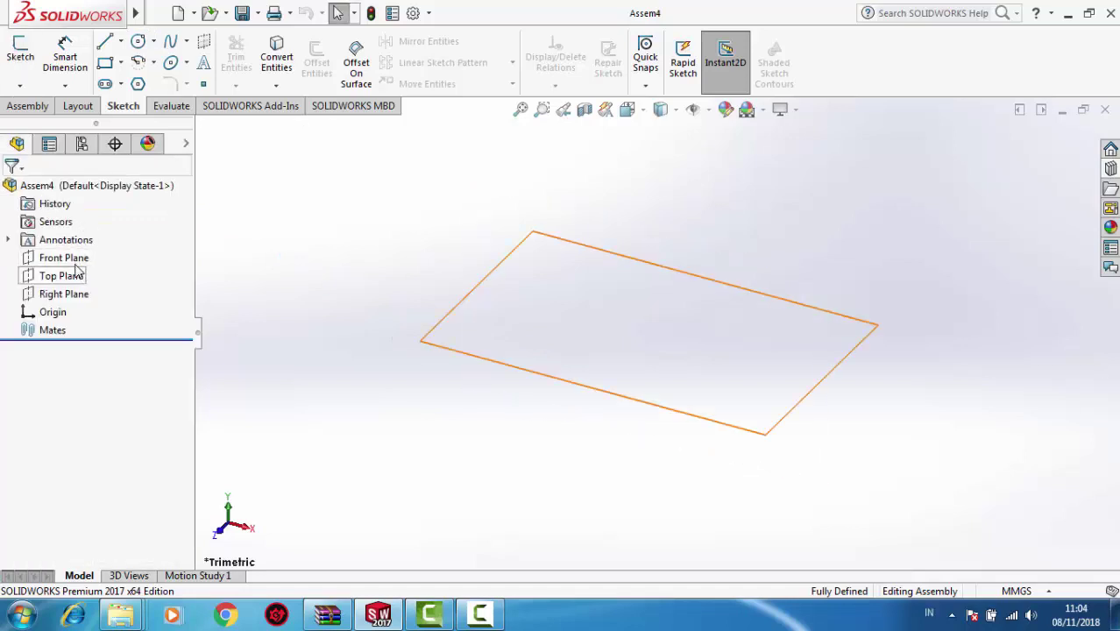
# Start a new sketch on the Front Plane of the assembly.
pyautogui.click(77, 262)
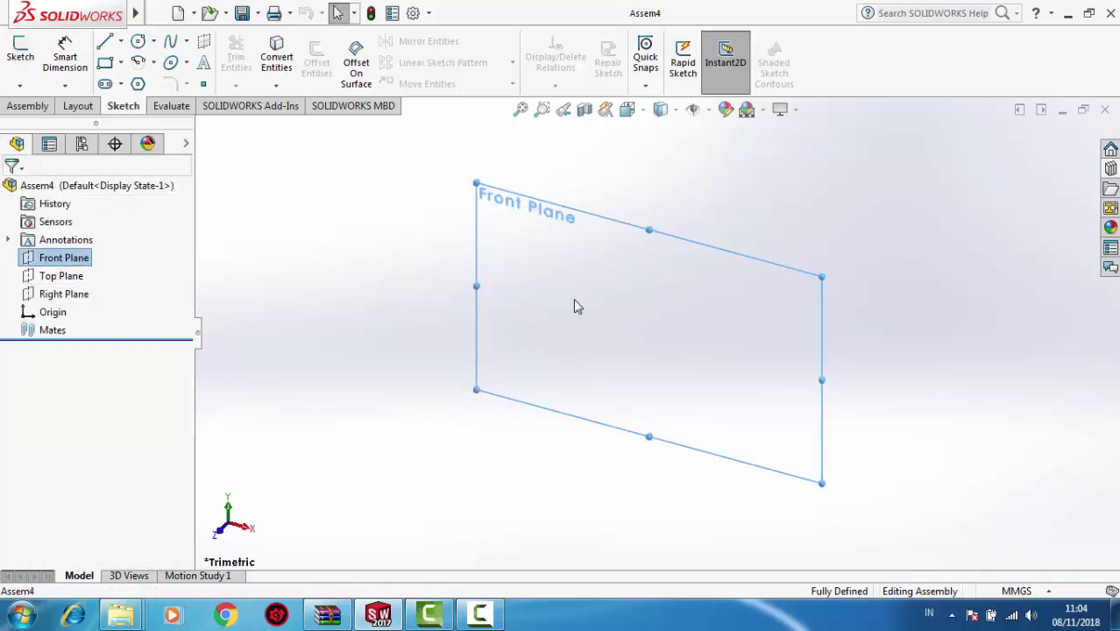
pyautogui.rightClick(675, 248)
pyautogui.click(712, 220)
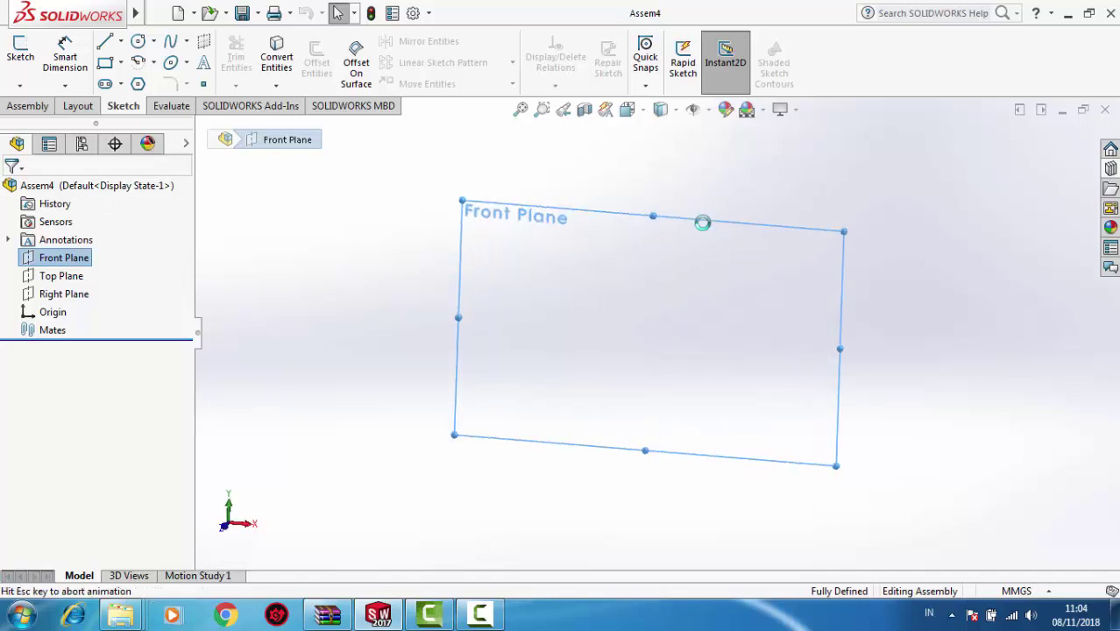
# Sketch a circle about 127 mm in diameter centred on the origin.
pyautogui.click(137, 41)
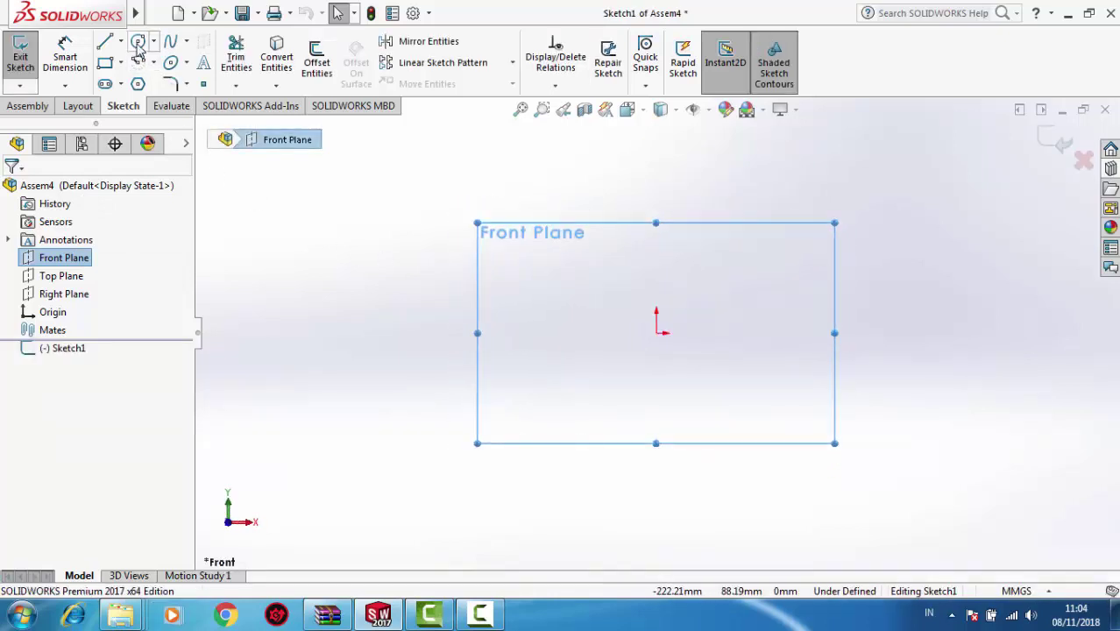
pyautogui.click(656, 332)
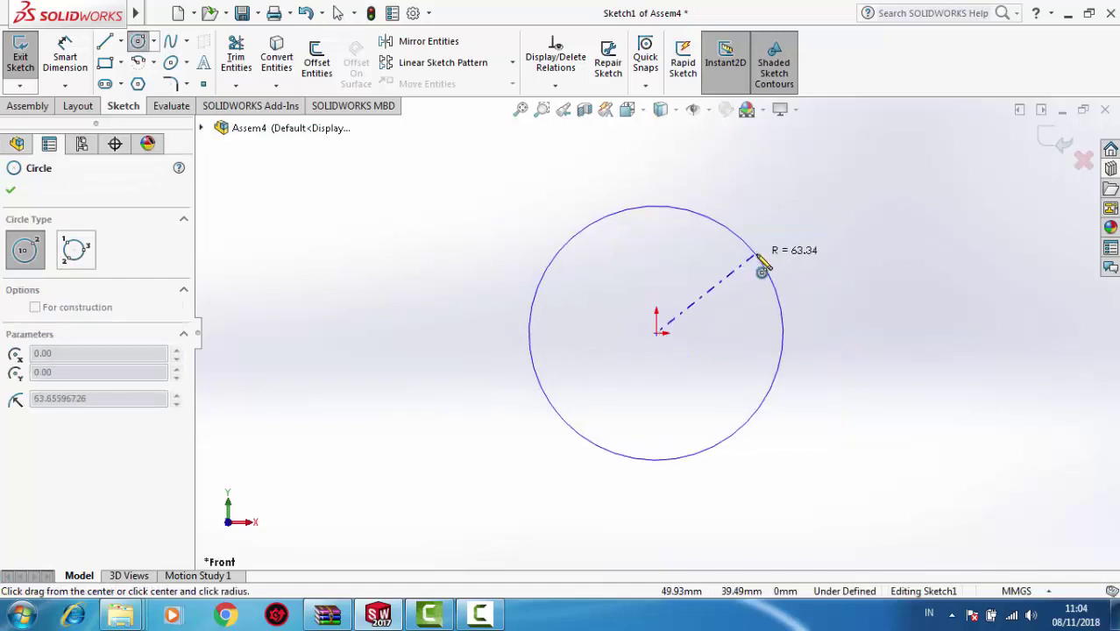
pyautogui.click(752, 254)
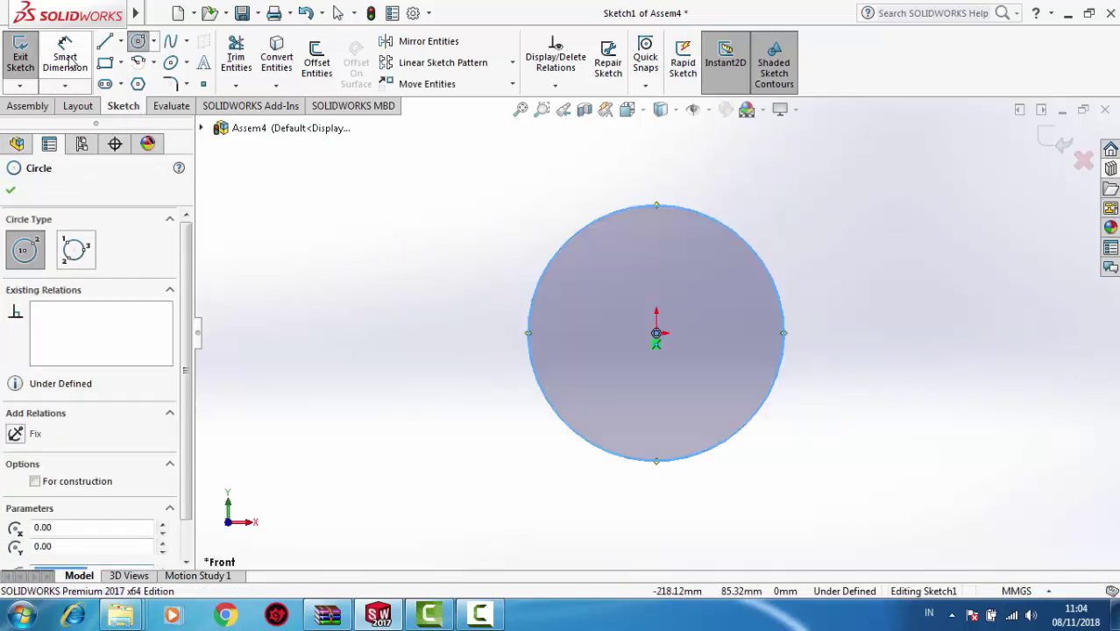
pyautogui.press('Escape')
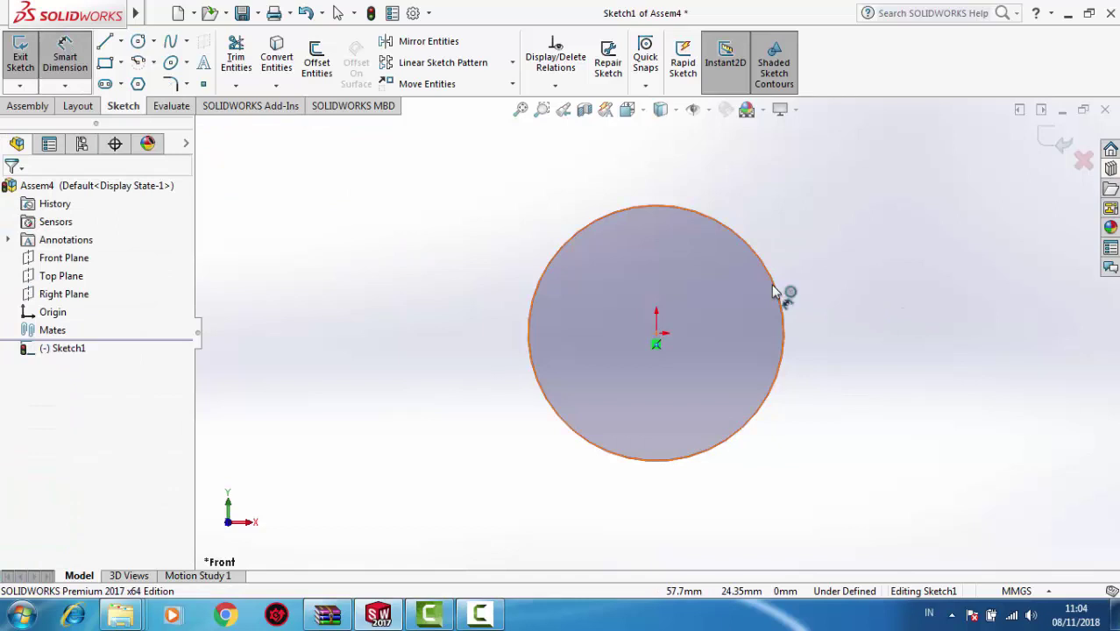
# Dimension the circle's diameter and set it to 98.75 mm.
pyautogui.click(825, 264)
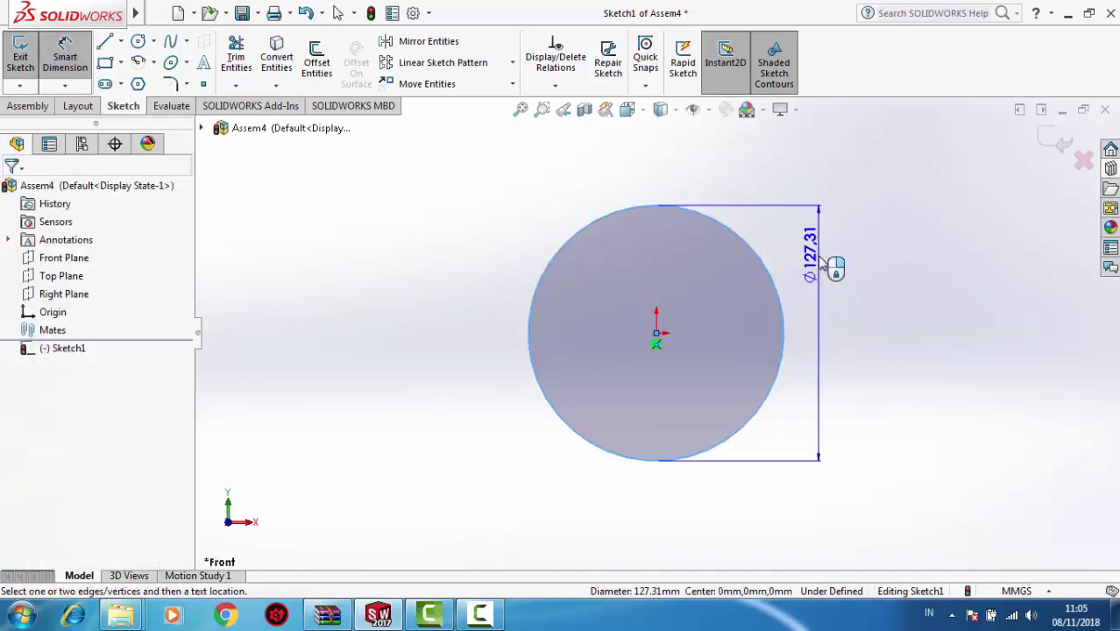
pyautogui.click(821, 262)
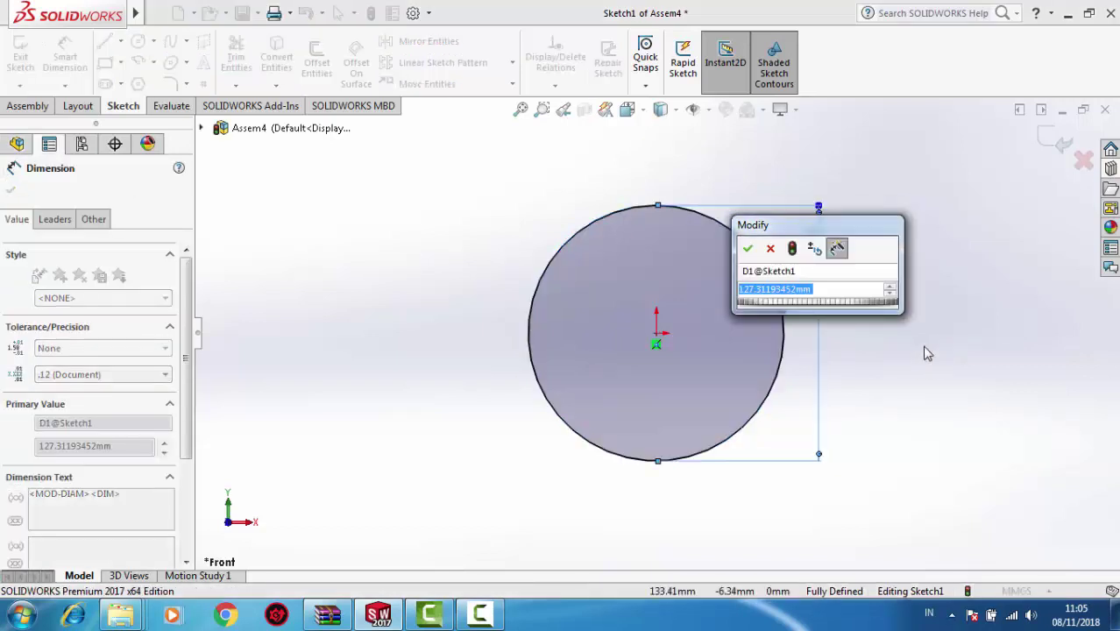
pyautogui.write('98')
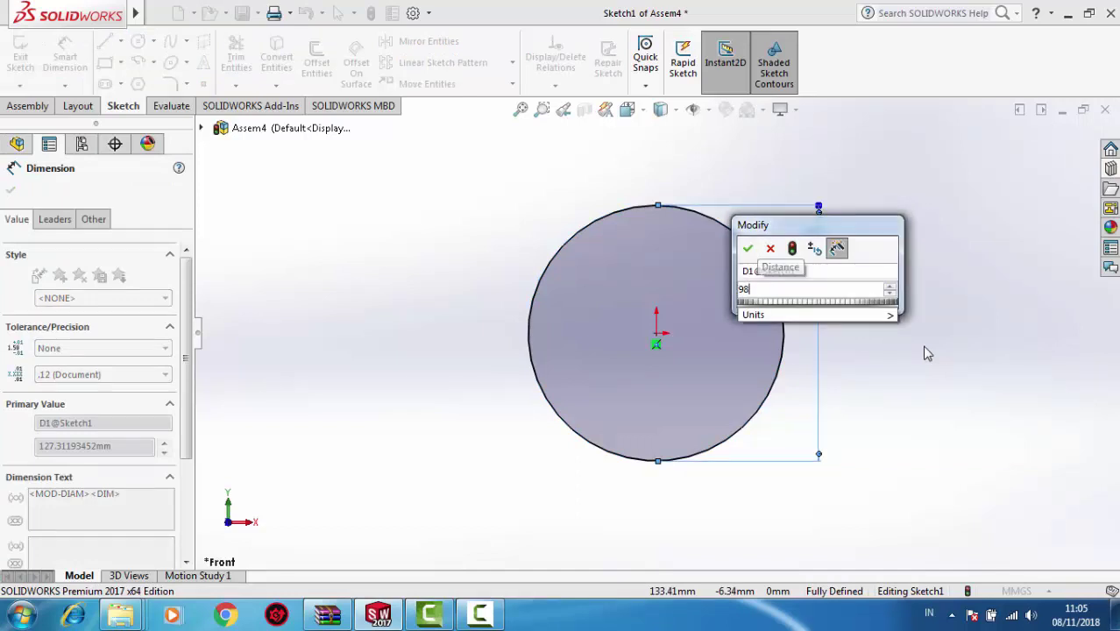
pyautogui.write('.')
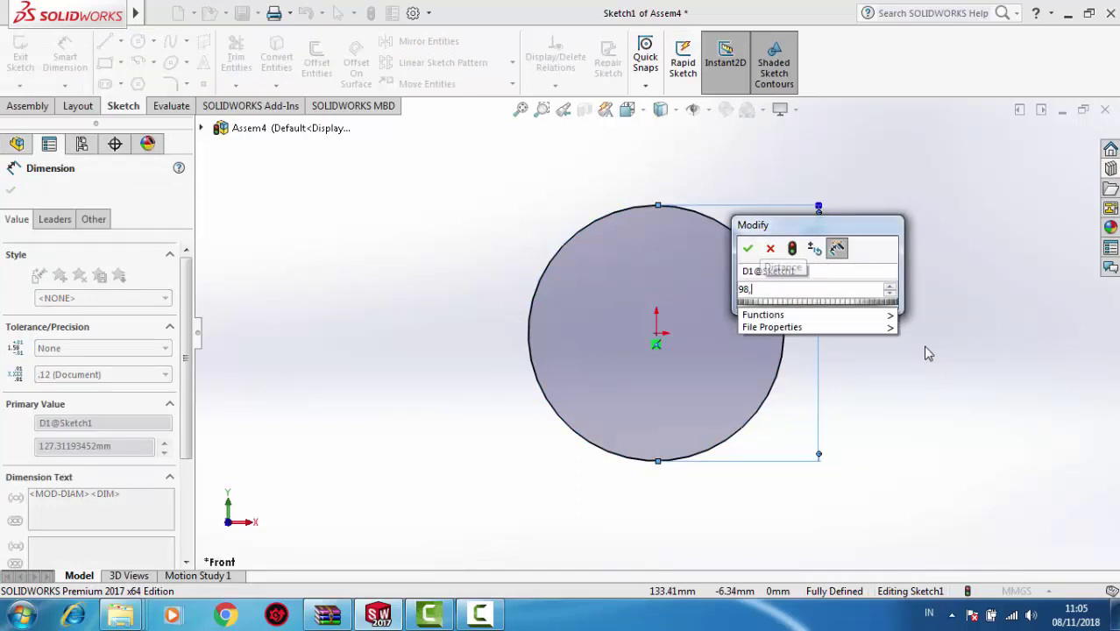
pyautogui.write('75')
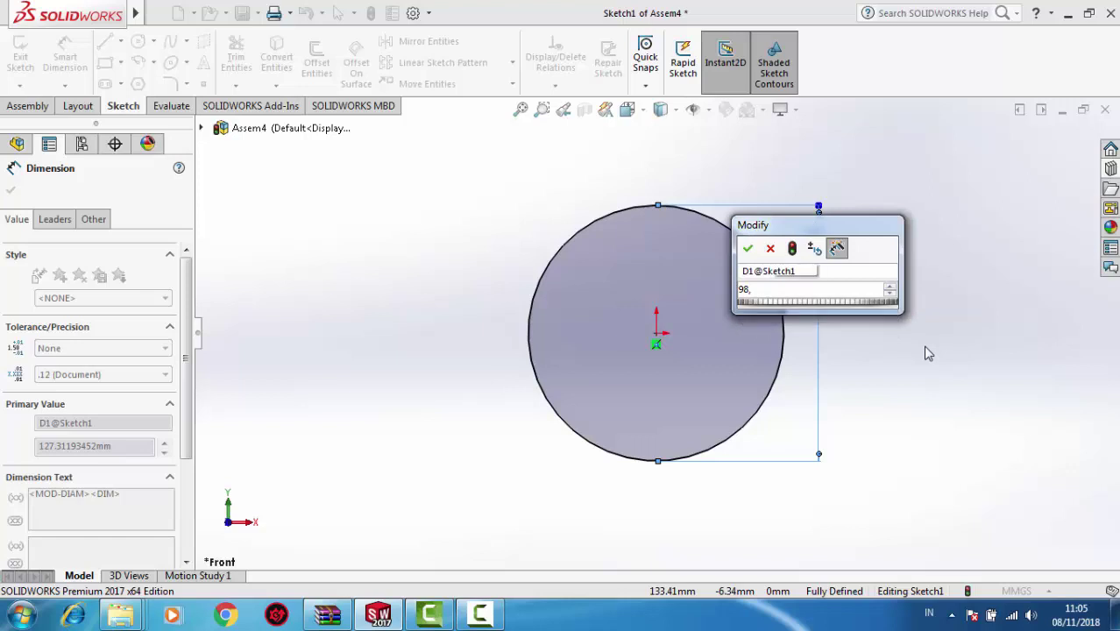
pyautogui.press('Return')
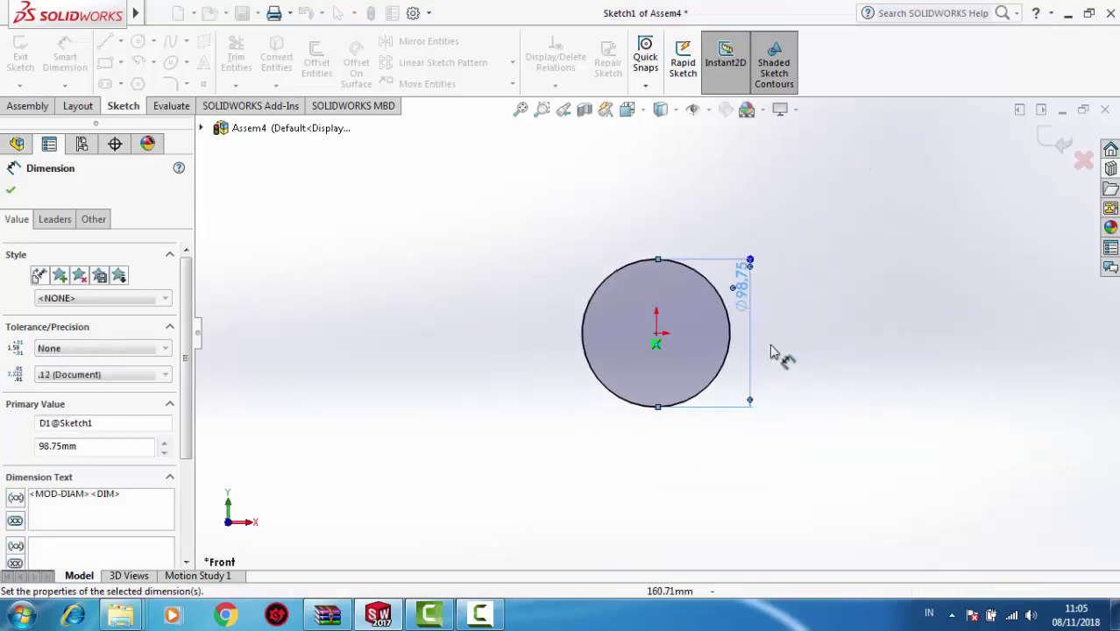
pyautogui.click(12, 191)
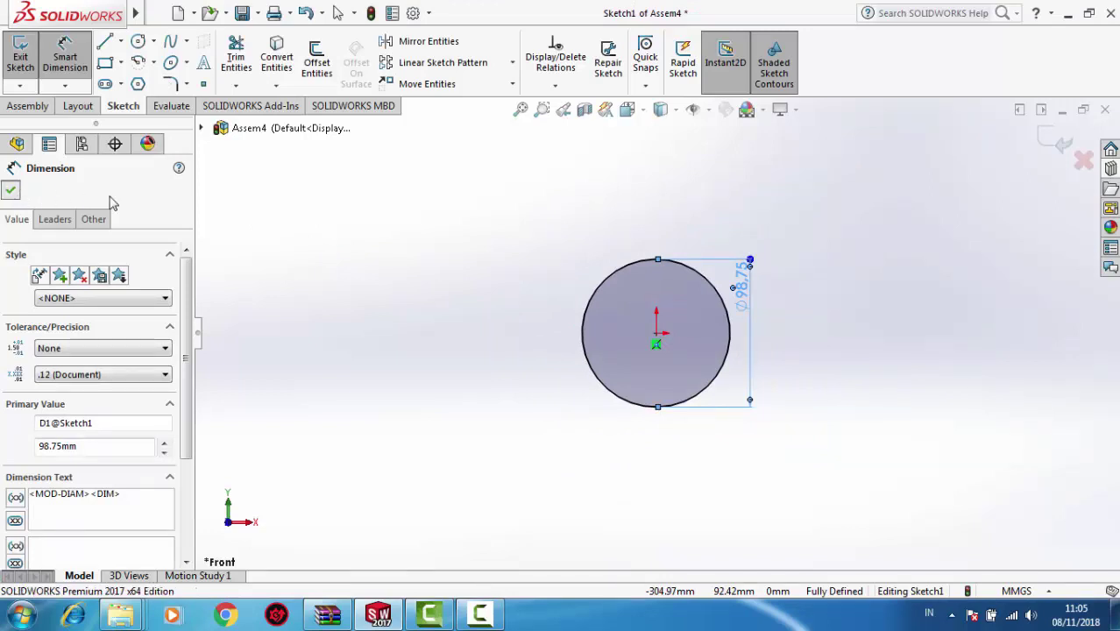
# Copy the circle with a 40 mm X offset and 0 mm Y offset, keeping relations.
pyautogui.click(646, 263)
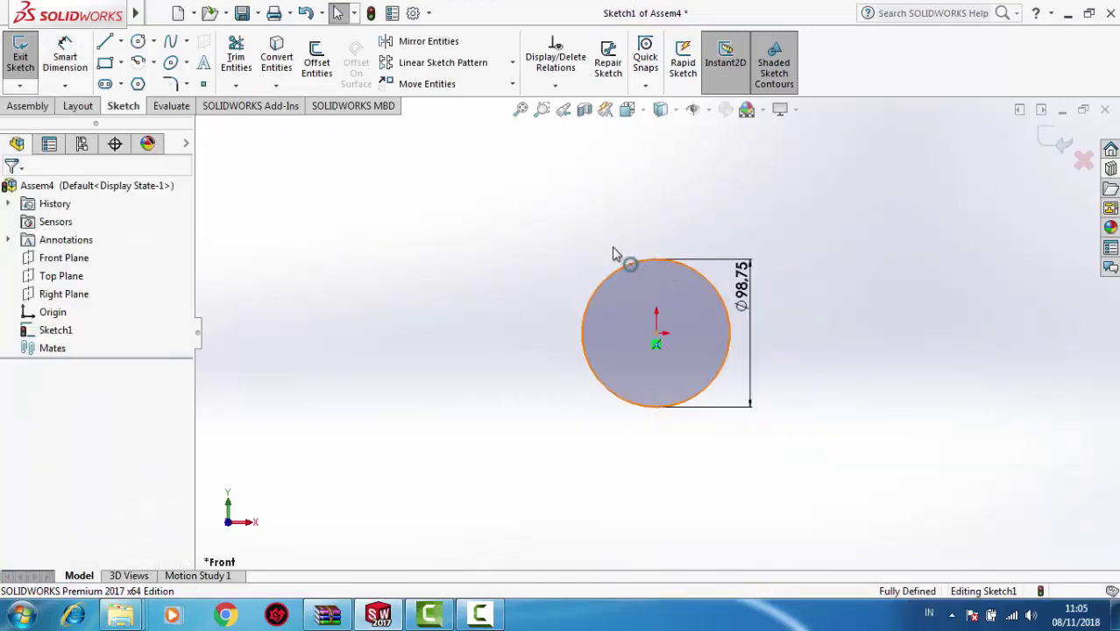
pyautogui.click(513, 85)
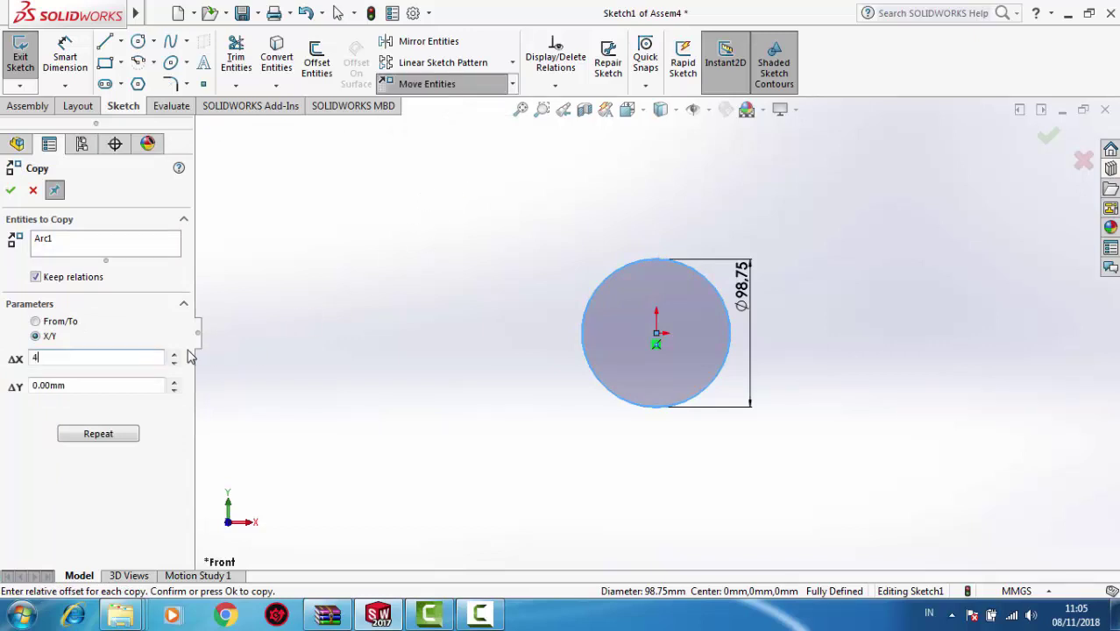
pyautogui.press('Return')
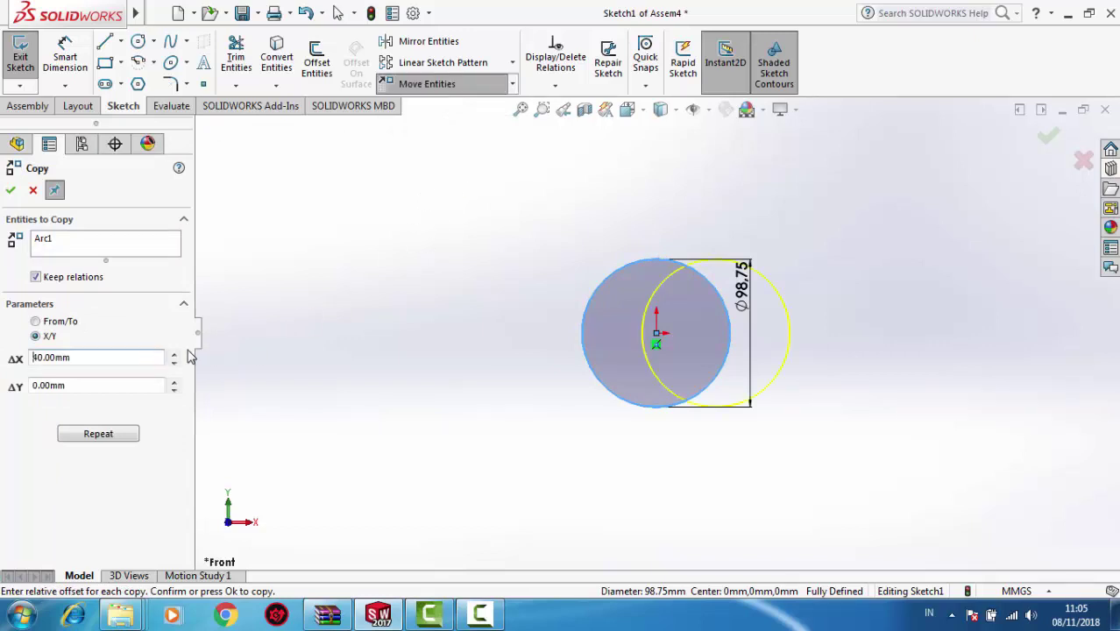
pyautogui.click(12, 190)
pyautogui.scroll(-2, 727, 342)
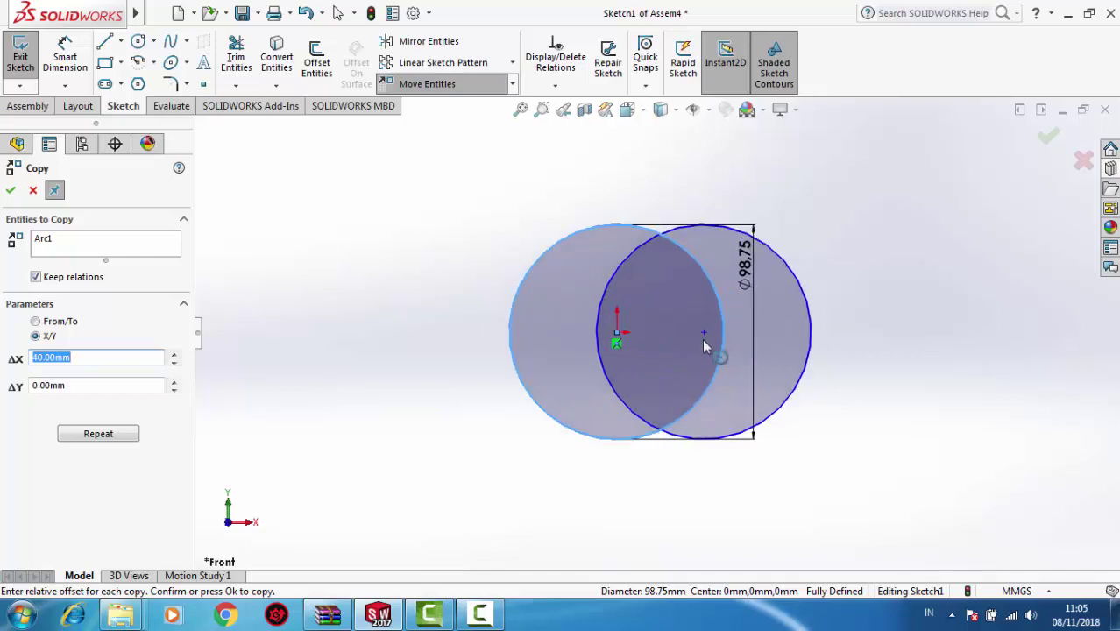
pyautogui.click(846, 353)
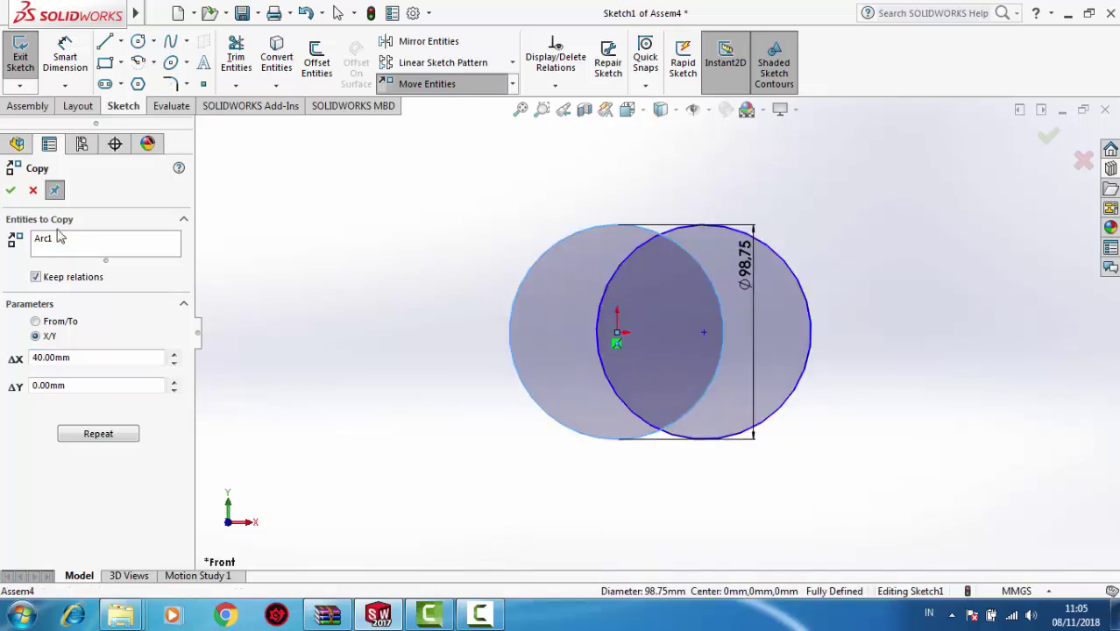
pyautogui.press('Return')
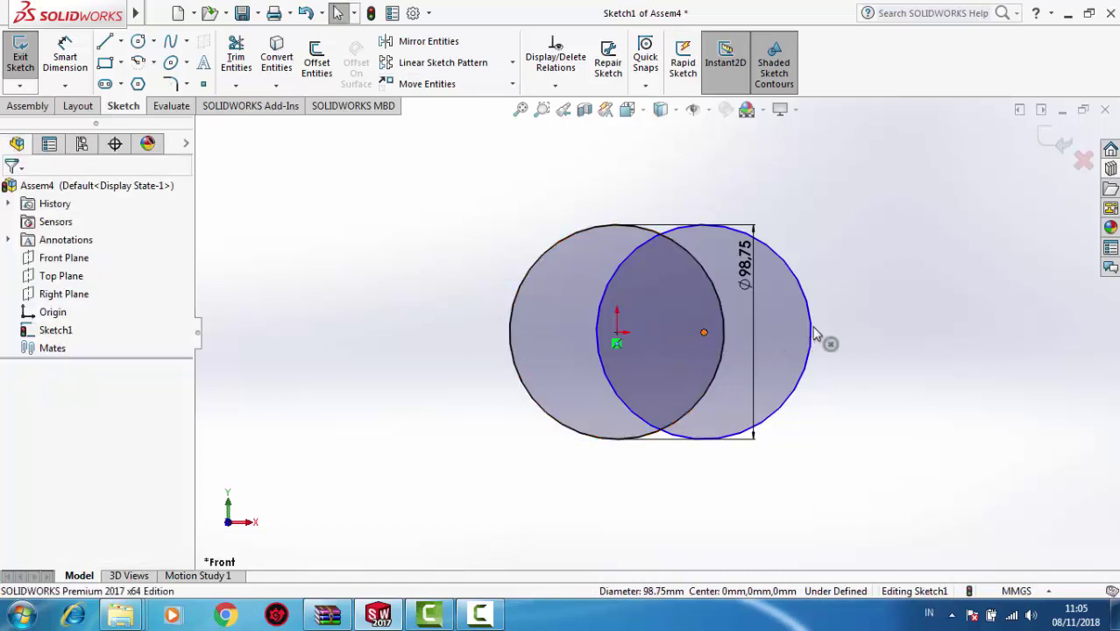
# Move the copied circle away from the original, placing its centre at about X 118 mm, Y 4 mm.
pyautogui.moveTo(815, 334); pyautogui.dragTo(873, 324)
pyautogui.scroll(2, 807, 219)
pyautogui.scroll(-3, 792, 233)
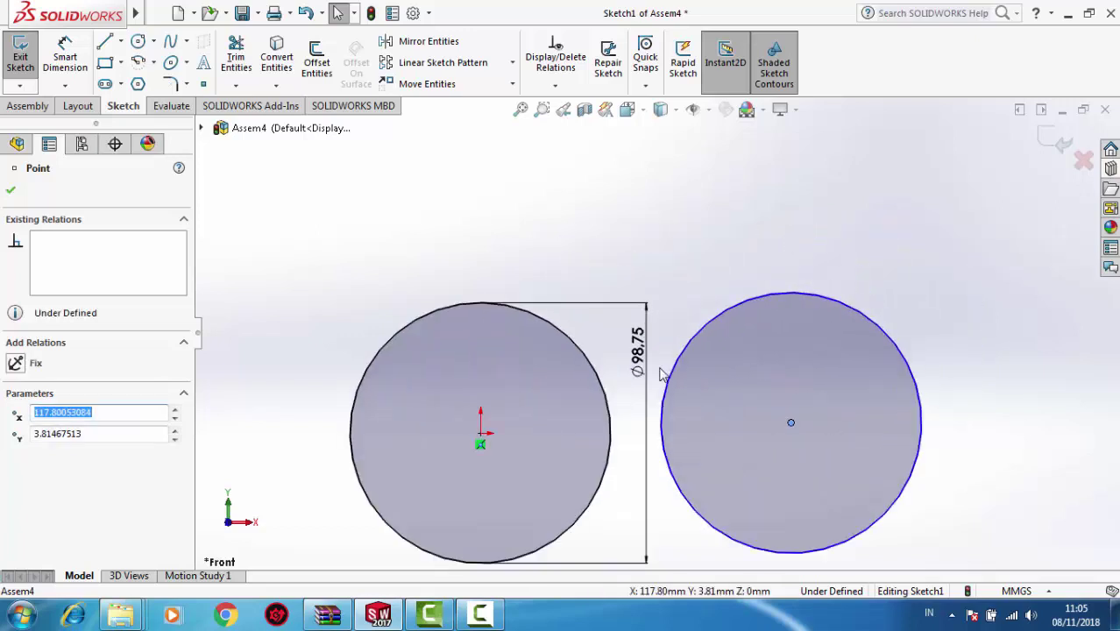
pyautogui.scroll(2, 661, 375)
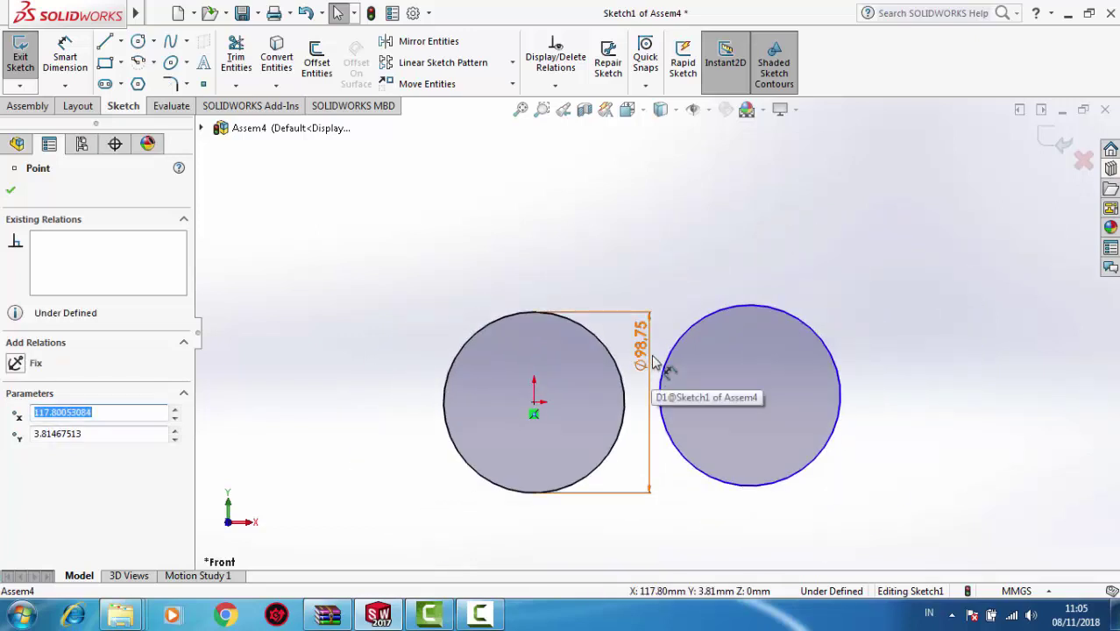
pyautogui.click(12, 192)
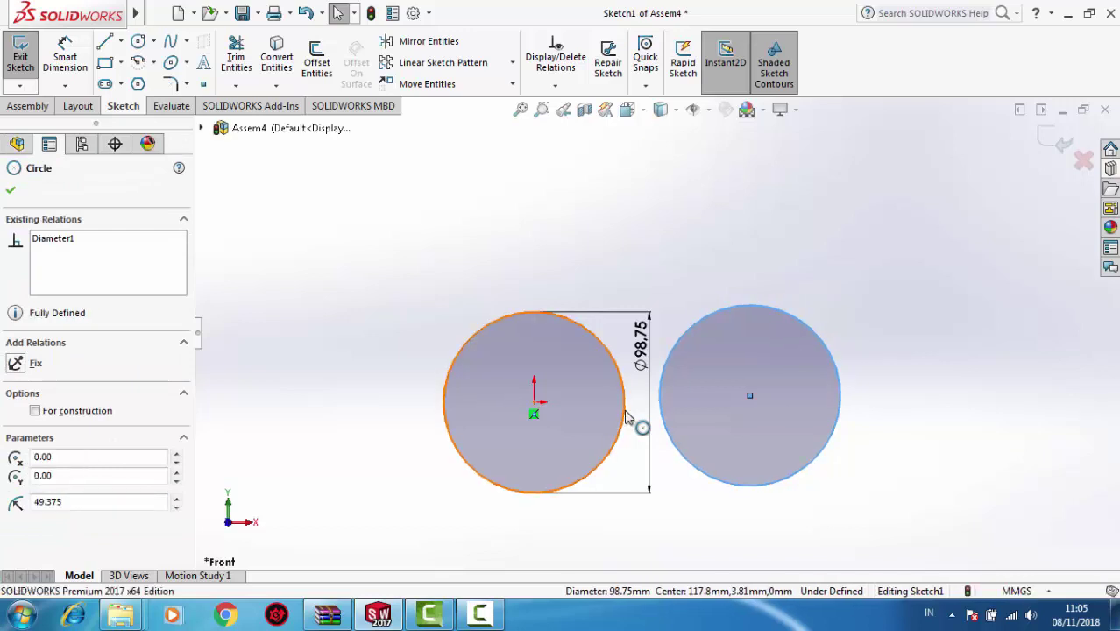
# Add a tangent relation between the original circle and the copied circle.
pyautogui.keyDown('ctrl'); pyautogui.click(625, 418); pyautogui.keyUp('ctrl')
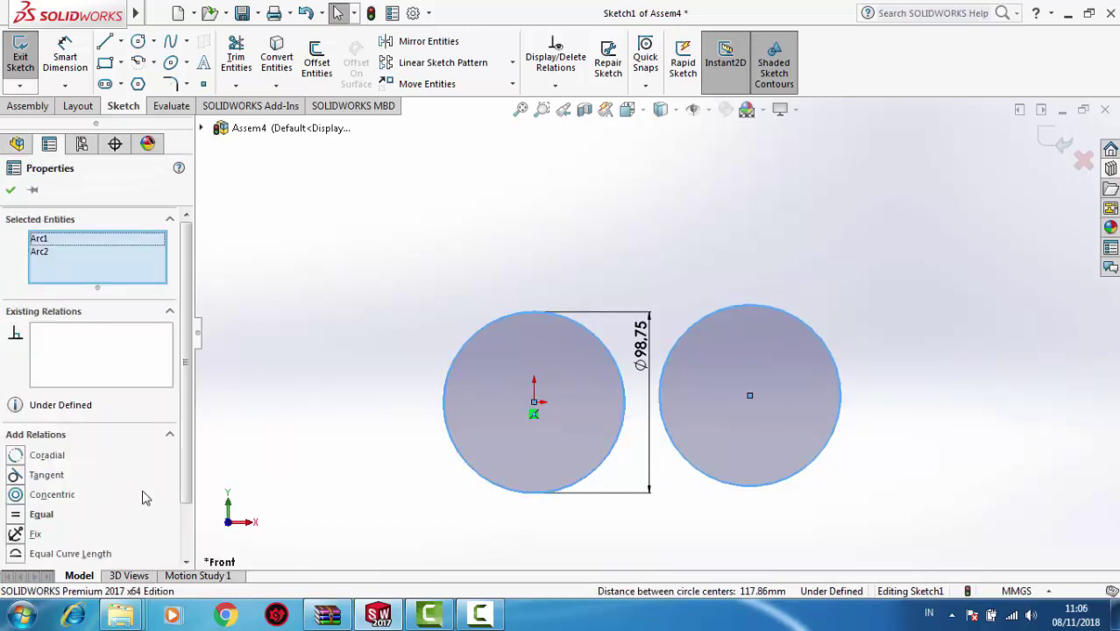
pyautogui.click(16, 475)
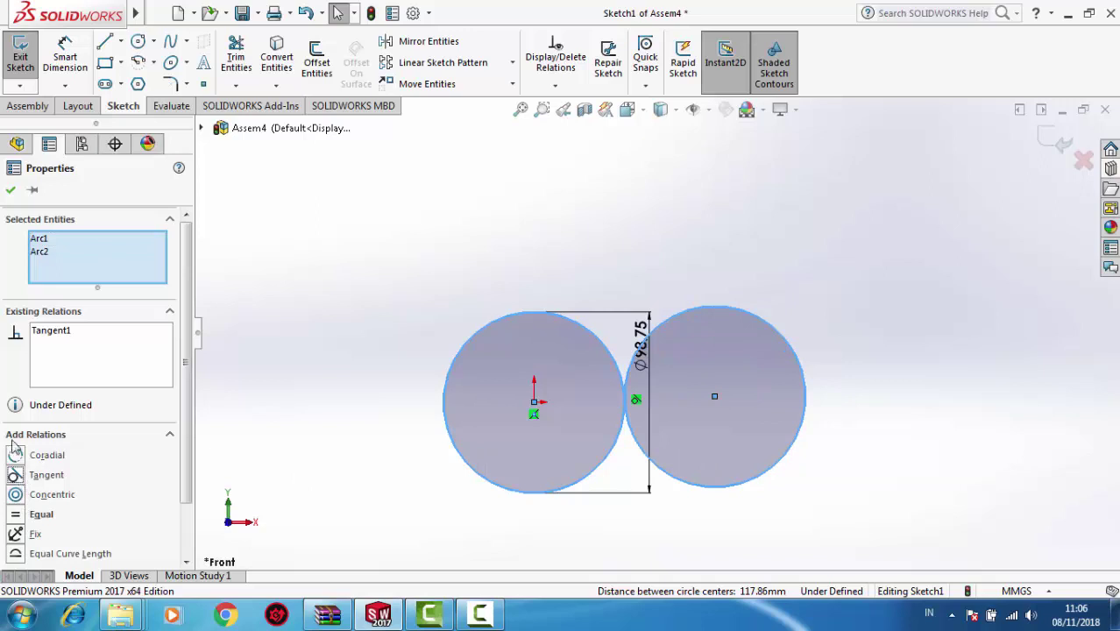
pyautogui.click(13, 193)
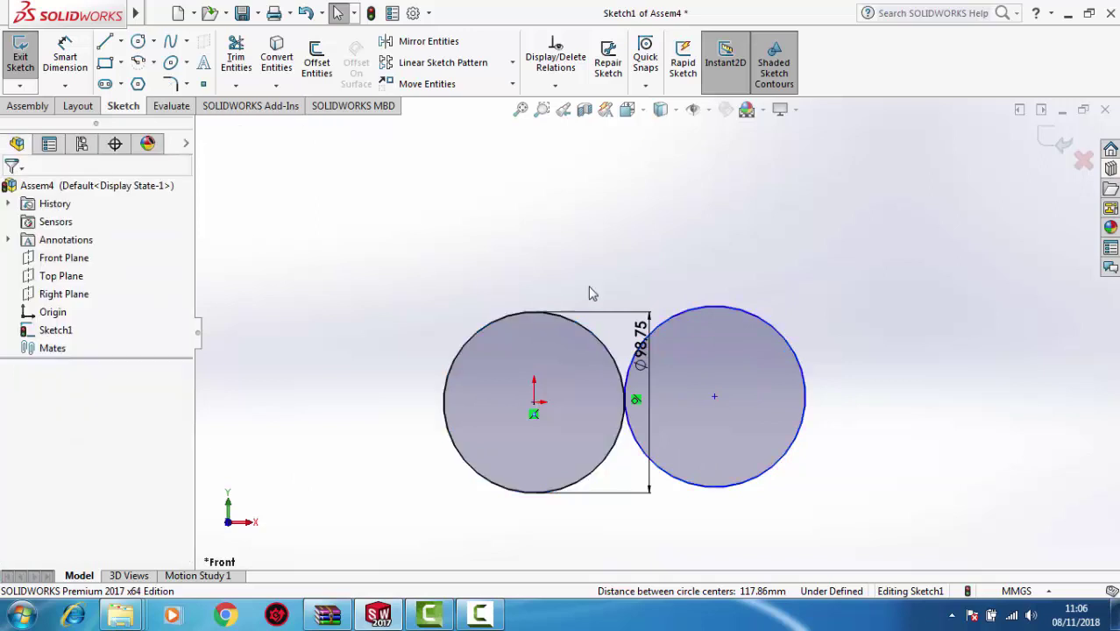
# Dimension the copied circle's diameter at 98.75 mm.
pyautogui.scroll(2, 655, 351)
pyautogui.scroll(-4, 666, 368)
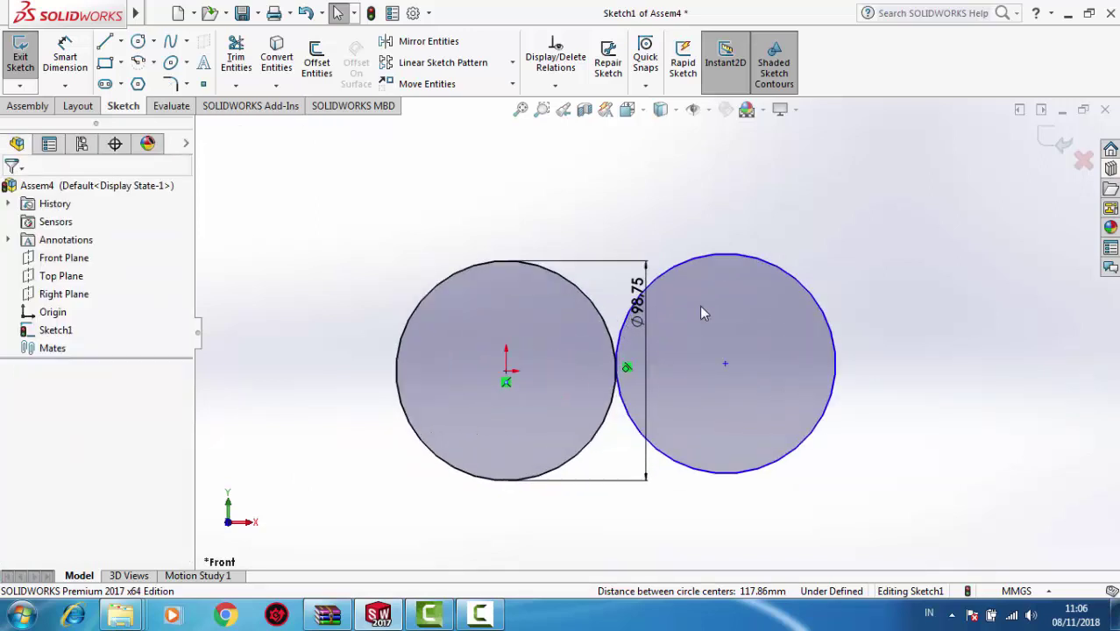
pyautogui.click(78, 70)
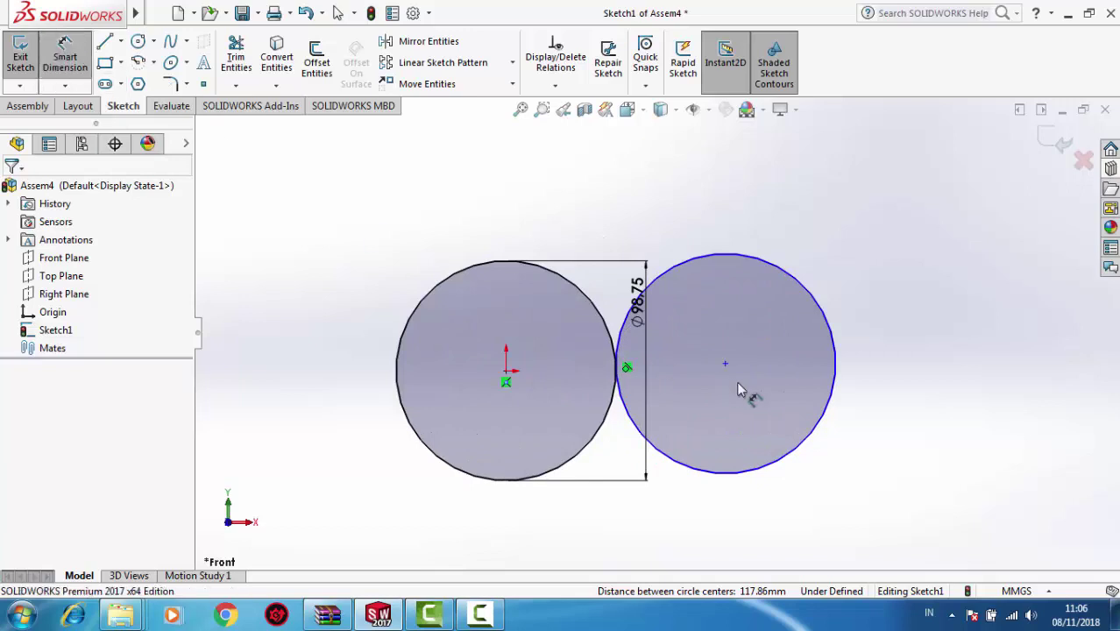
pyautogui.click(820, 381)
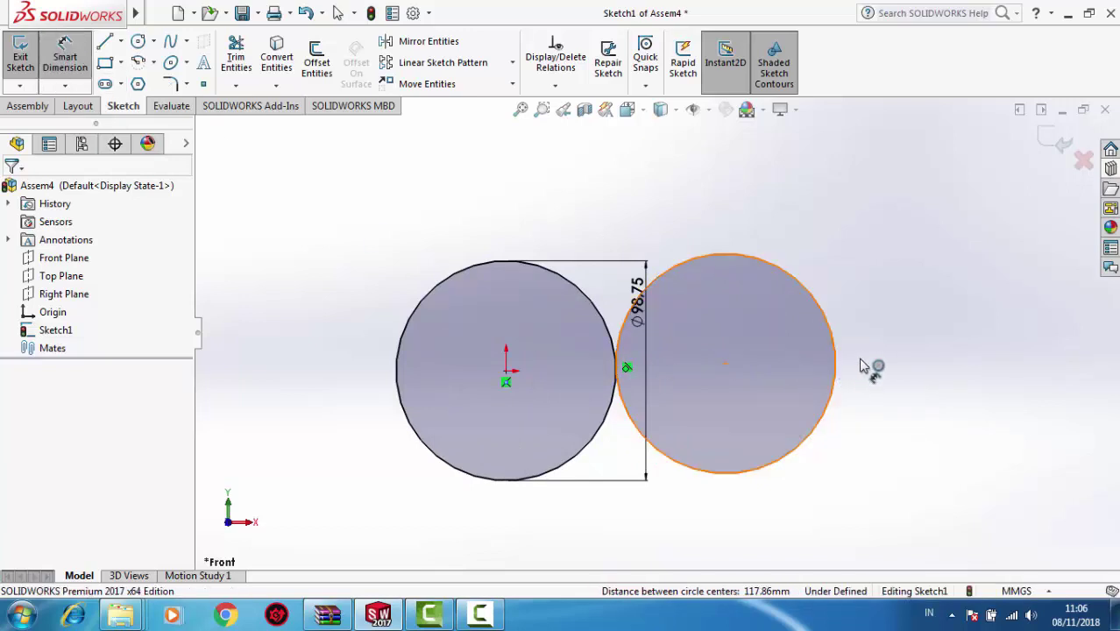
pyautogui.click(885, 385)
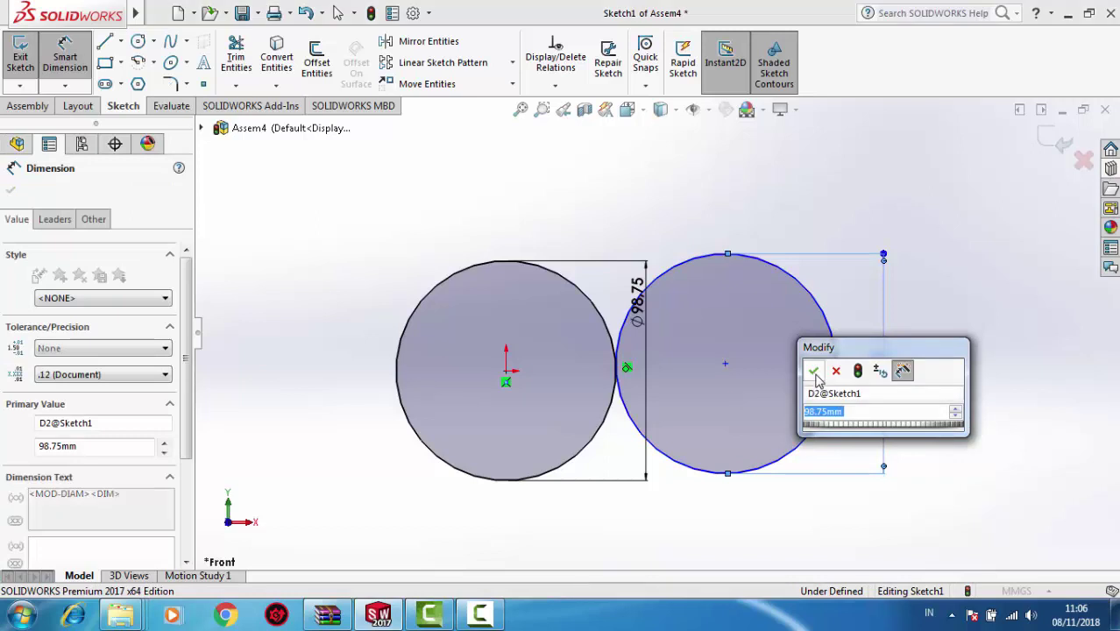
pyautogui.click(813, 370)
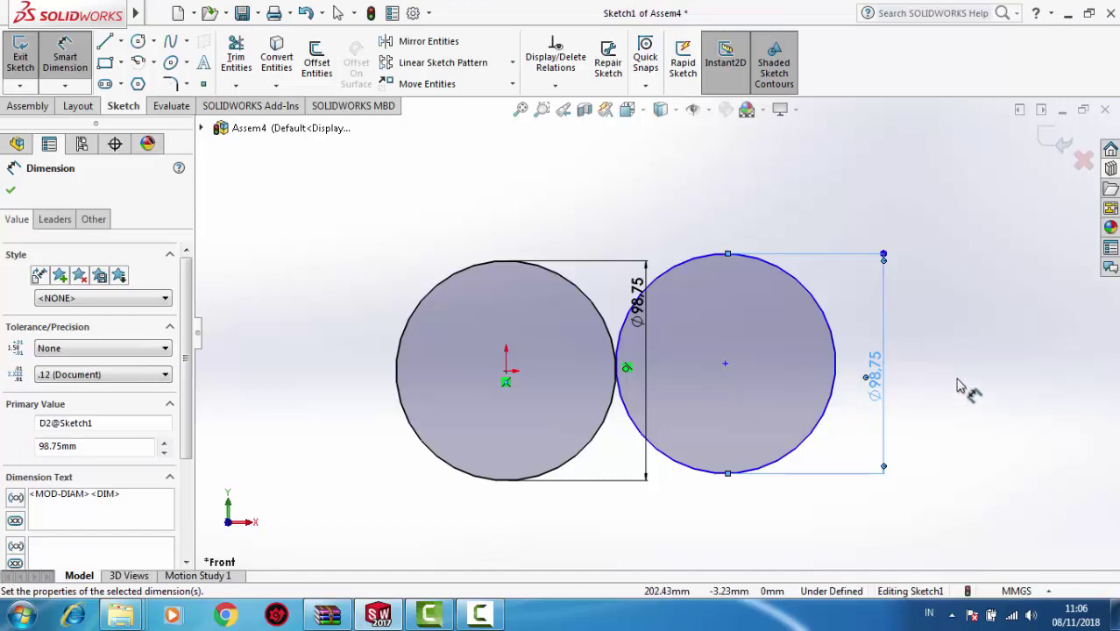
pyautogui.hotkey('ctrl', '2')
pyautogui.scroll(-1, 957, 377)
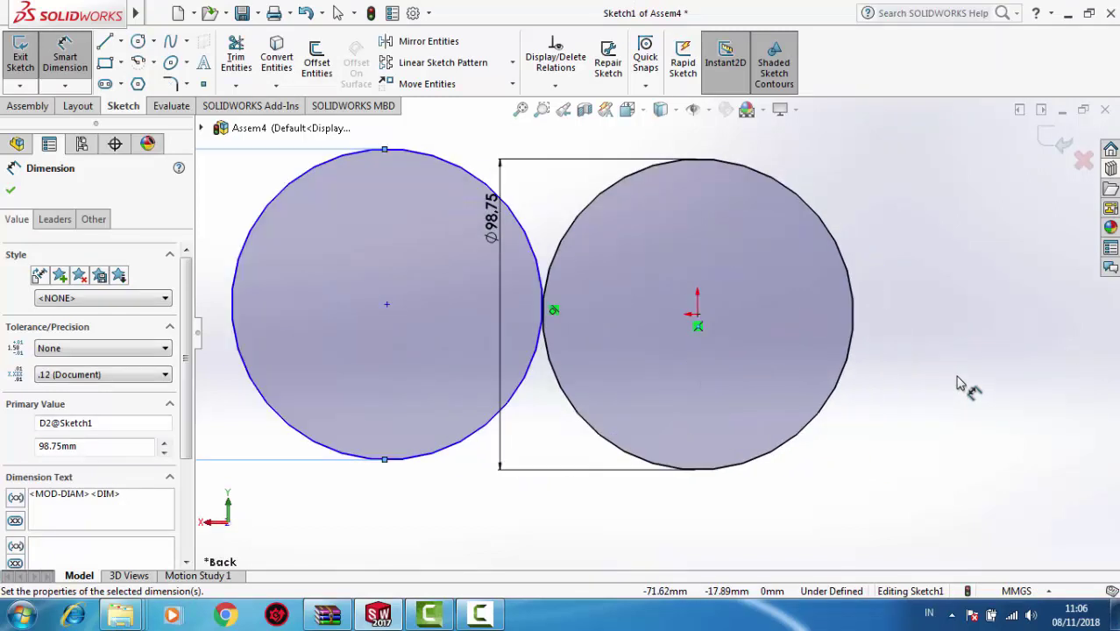
# Finish dimensioning and exit the sketch of the two tangent circles.
pyautogui.scroll(2, 958, 377)
pyautogui.scroll(-1, 597, 226)
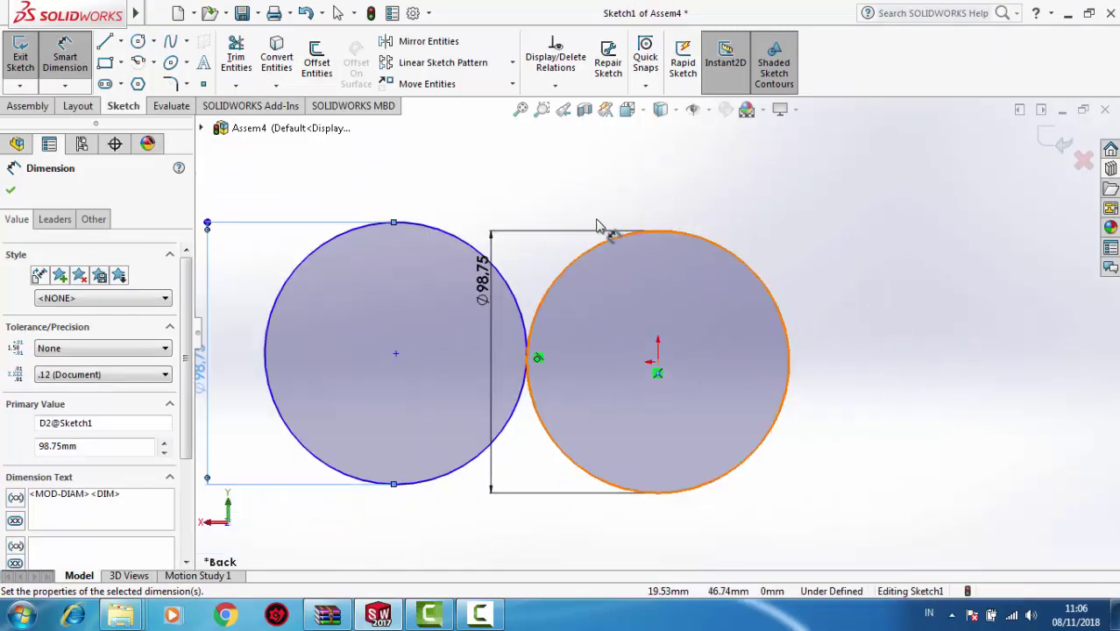
pyautogui.scroll(2, 296, 174)
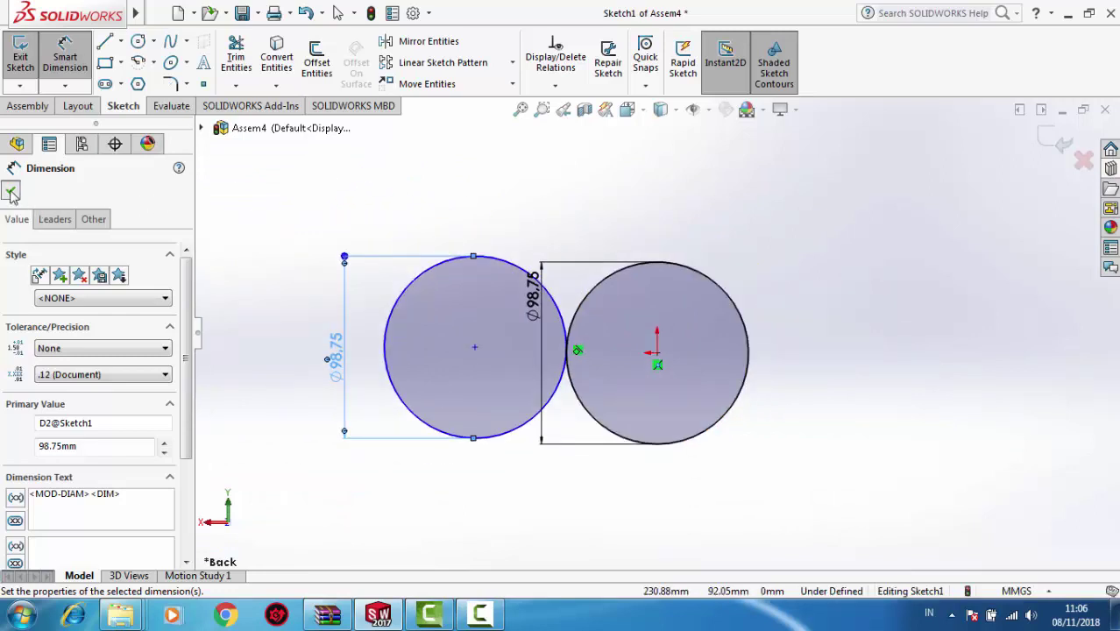
pyautogui.click(11, 193)
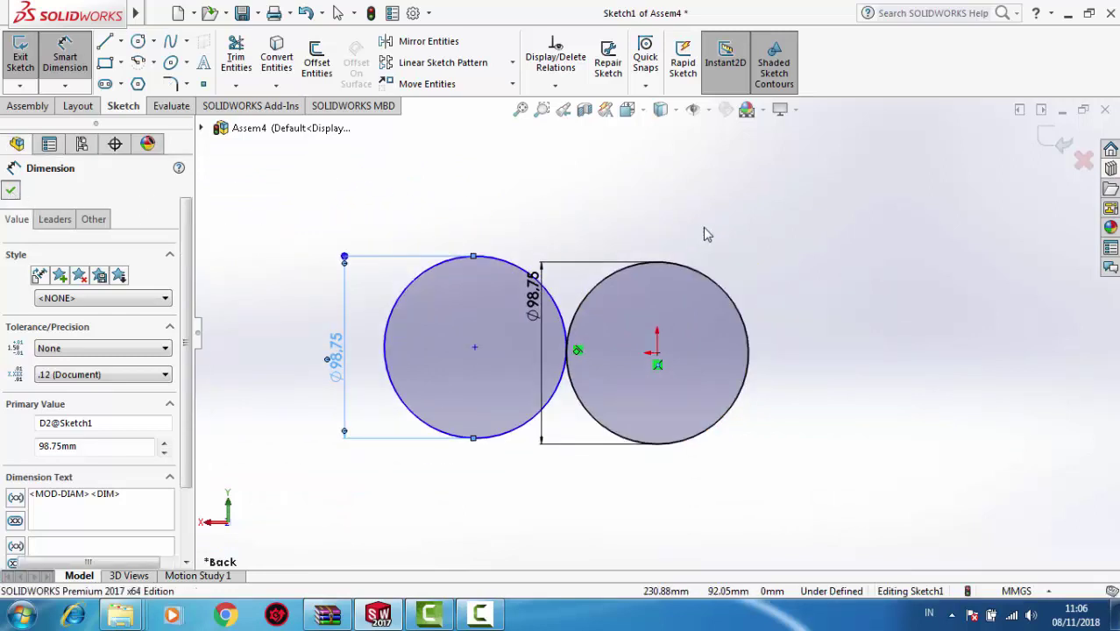
pyautogui.click(1046, 142)
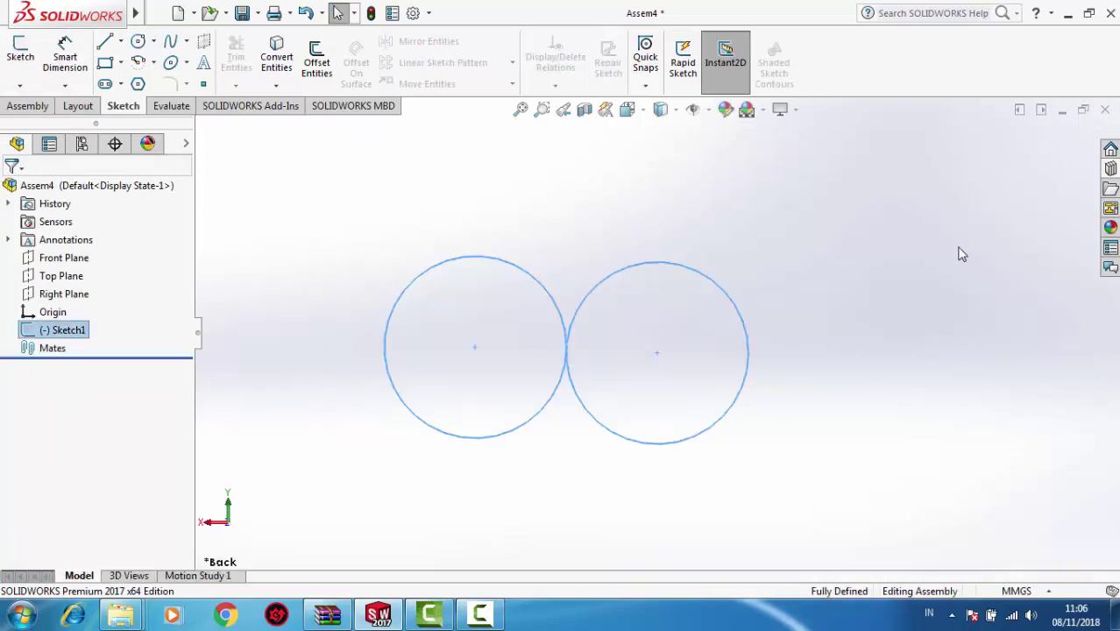
# Insert two ISO Toolbox spur gears with module 5, 20 teeth, 20° pressure angle, 12 mm face width and a 20 mm shaft diameter beside the circles.
pyautogui.click(1110, 169)
pyautogui.moveTo(989, 484)
pyautogui.mouseDown()
pyautogui.moveTo(803, 317)
pyautogui.moveTo(826, 303)
pyautogui.mouseUp()
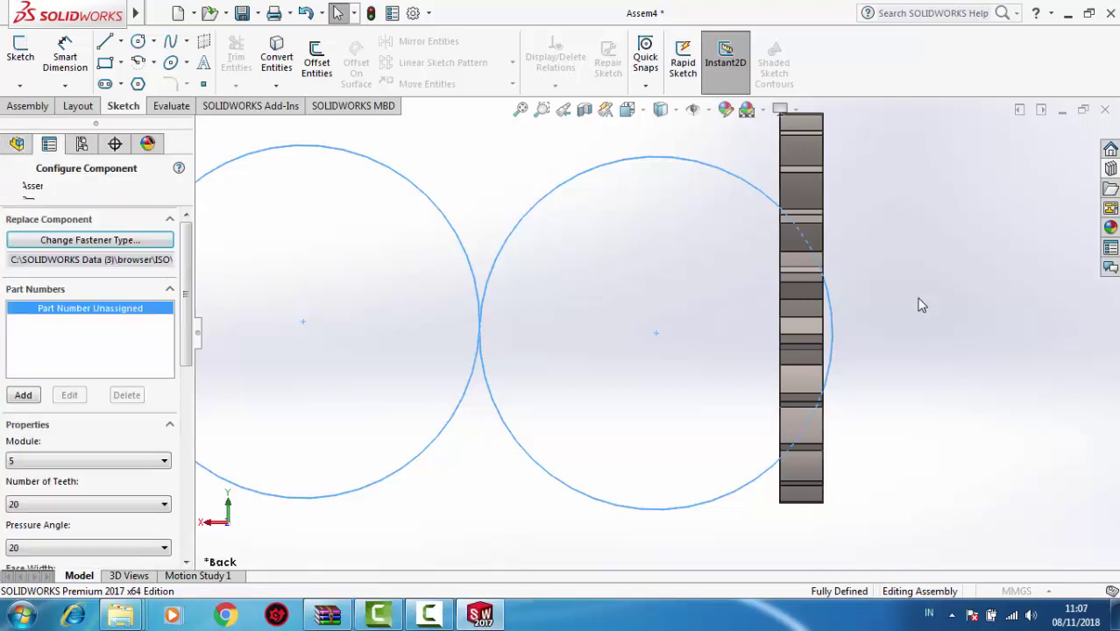
pyautogui.scroll(2, 920, 306)
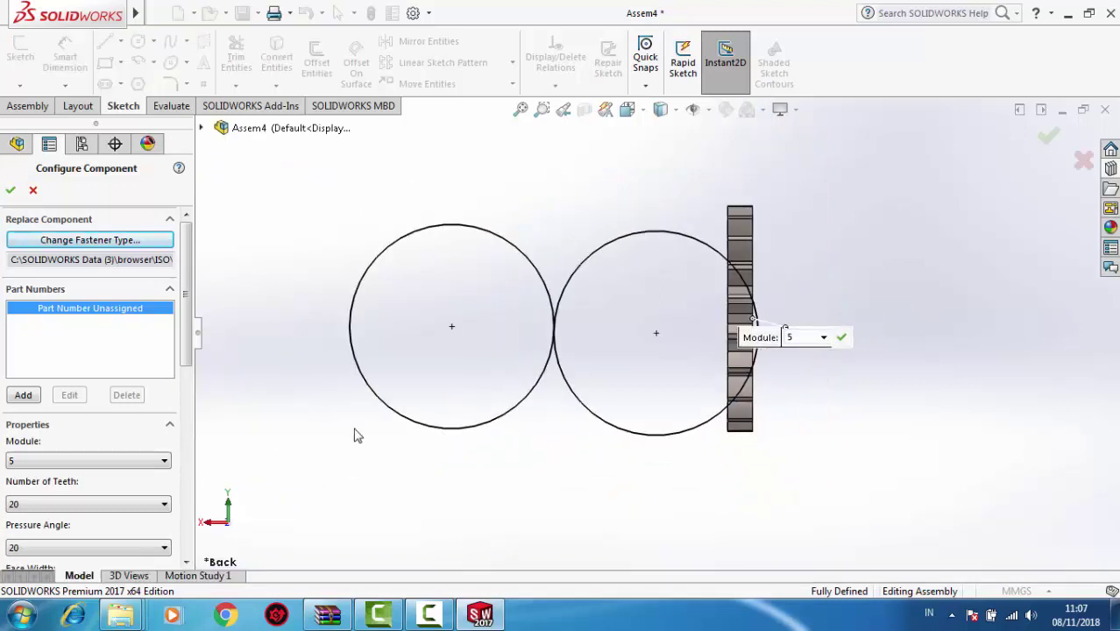
pyautogui.scroll(-3, 187, 355)
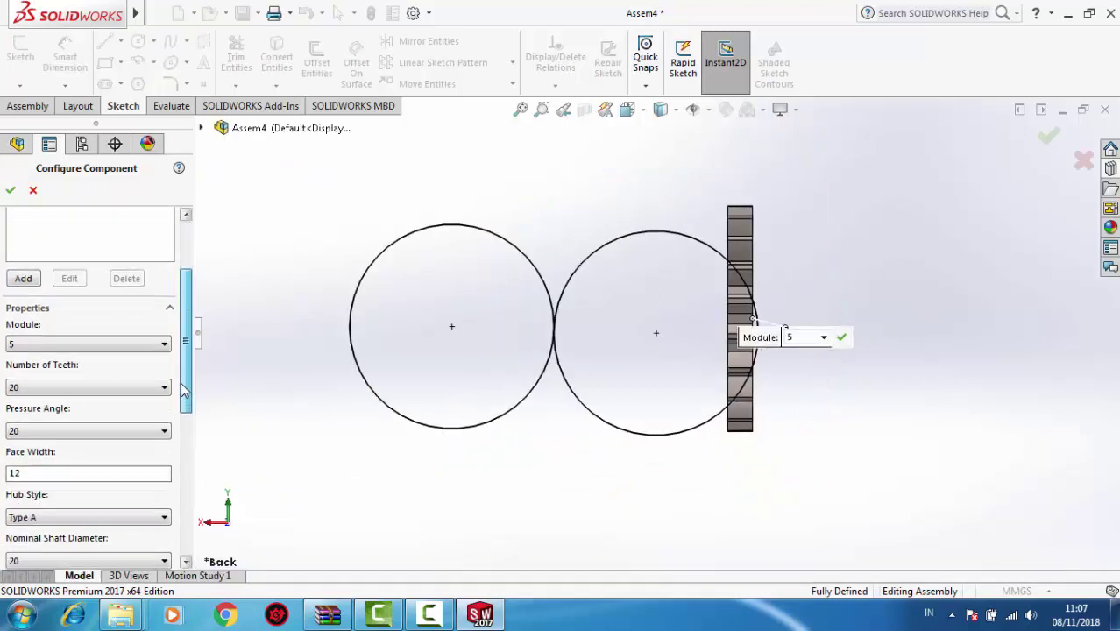
pyautogui.click(92, 341)
pyautogui.click(92, 342)
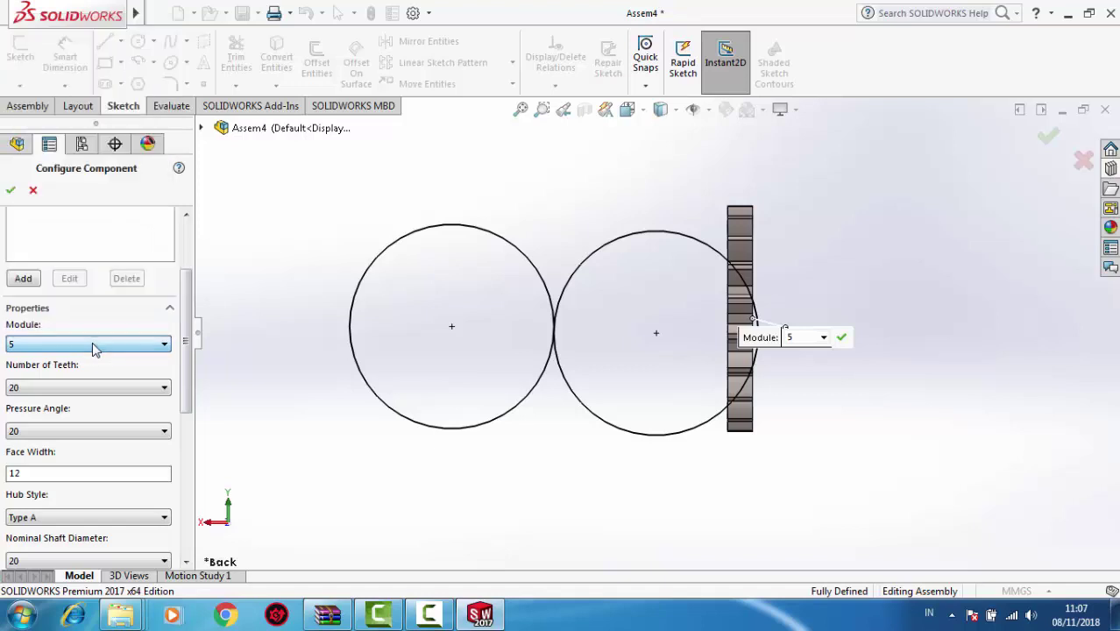
pyautogui.moveTo(186, 391); pyautogui.dragTo(181, 536)
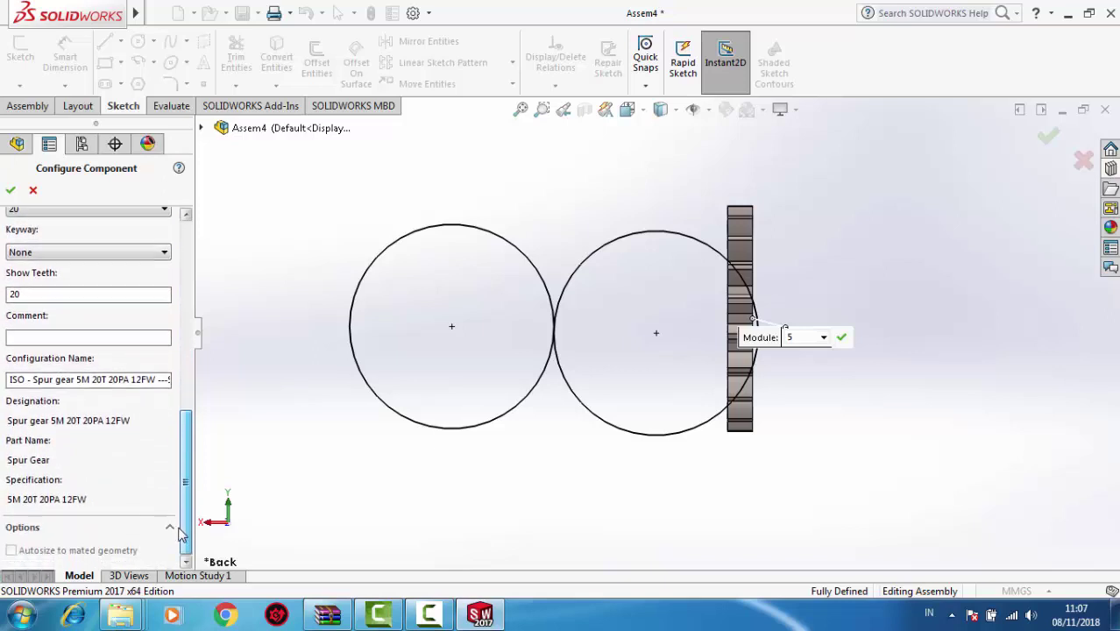
pyautogui.click(10, 189)
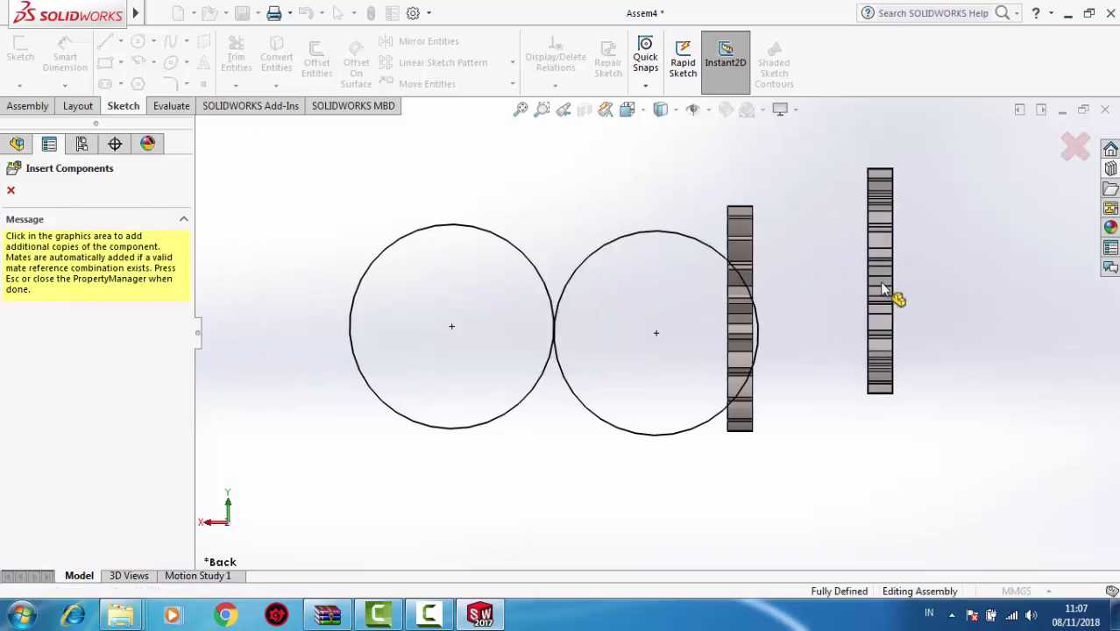
pyautogui.click(880, 282)
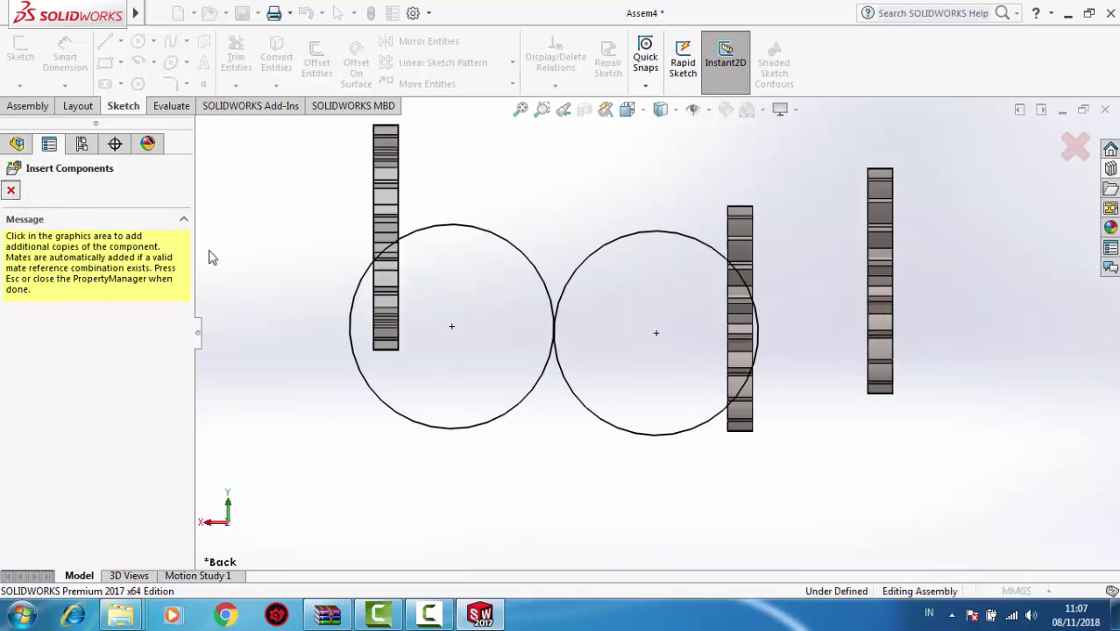
pyautogui.press('Escape')
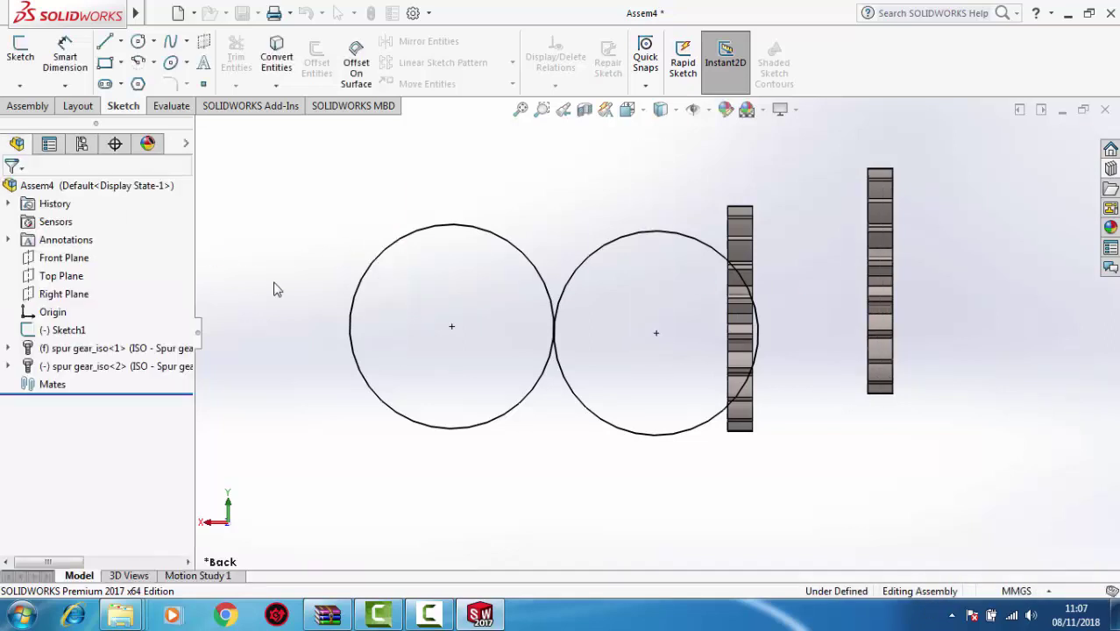
# Rotate the floating second spur gear about its vertical axis with the triad until its face is roughly parallel to the sketched circles.
pyautogui.scroll(3, 460, 334)
pyautogui.scroll(-3, 706, 331)
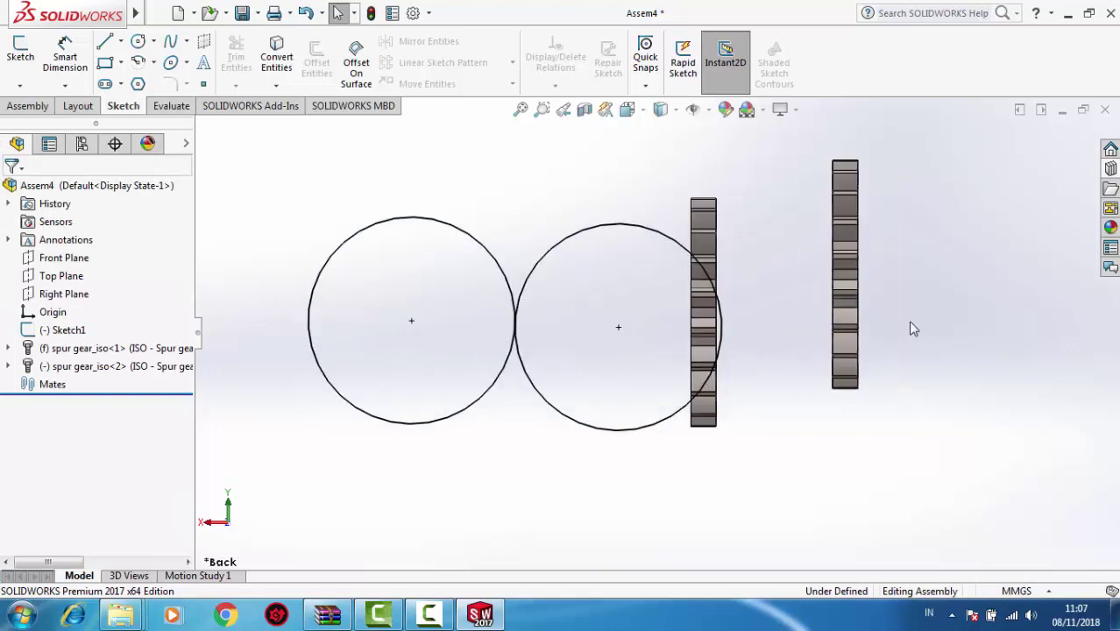
pyautogui.moveTo(935, 326); pyautogui.dragTo(940, 326, button='middle')
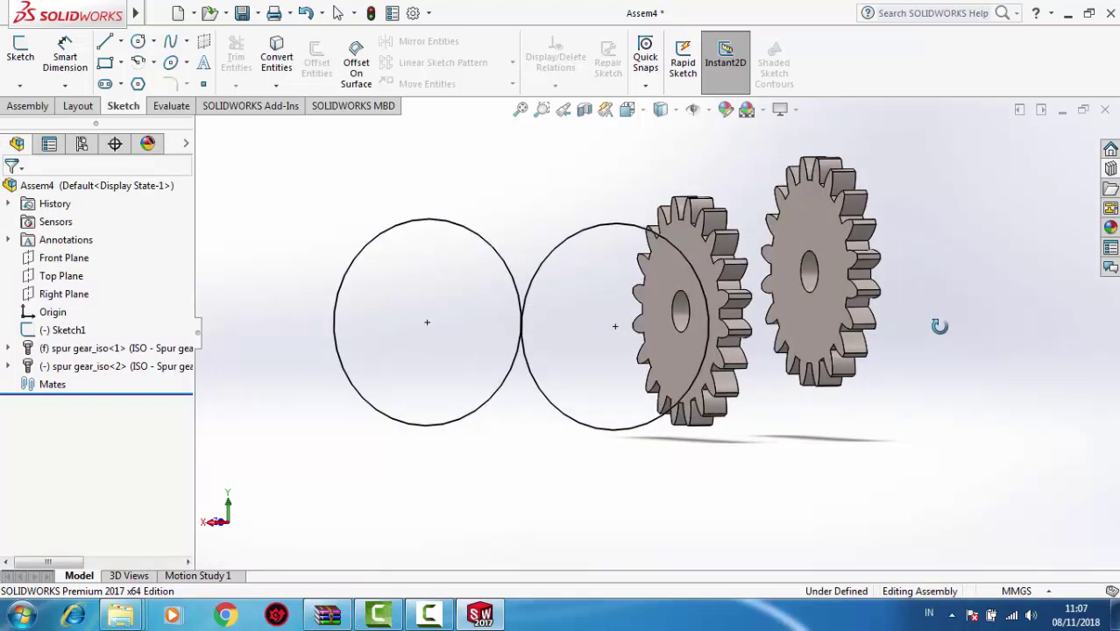
pyautogui.click(835, 297)
pyautogui.rightClick(835, 297)
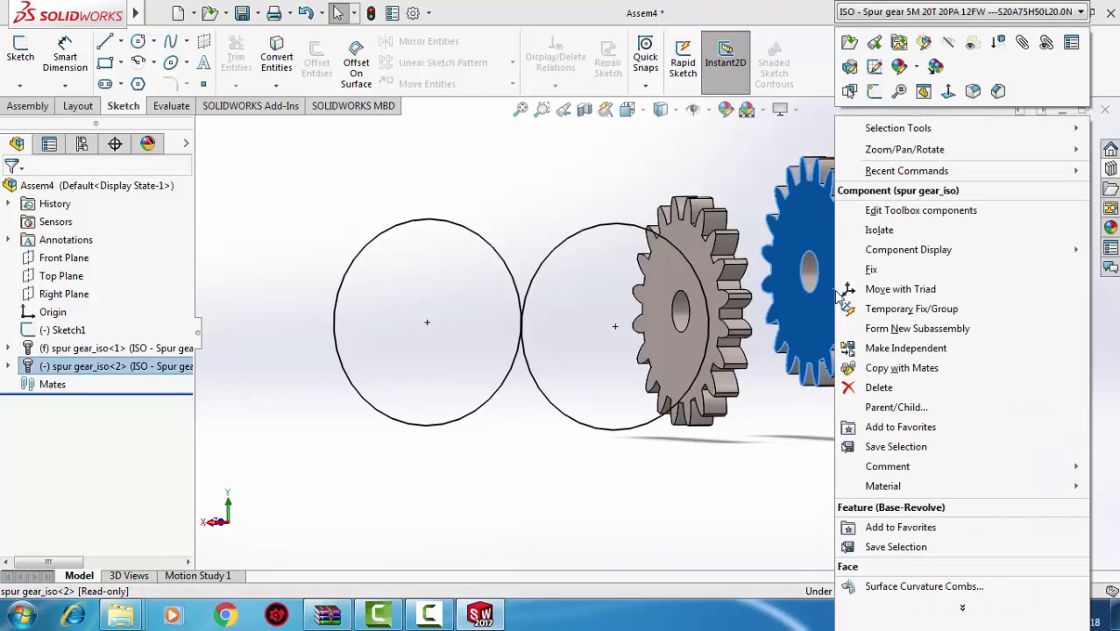
pyautogui.click(863, 291)
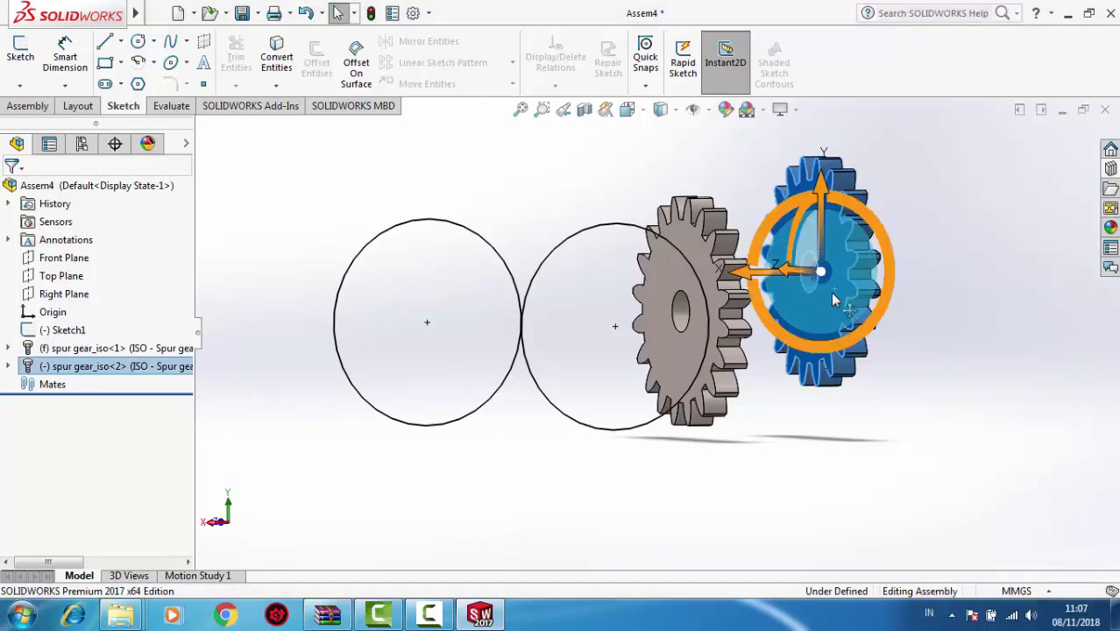
pyautogui.moveTo(973, 350); pyautogui.dragTo(966, 371, button='middle')
pyautogui.moveTo(773, 245); pyautogui.dragTo(771, 333)
pyautogui.moveTo(742, 321); pyautogui.dragTo(745, 320)
pyautogui.click(988, 322)
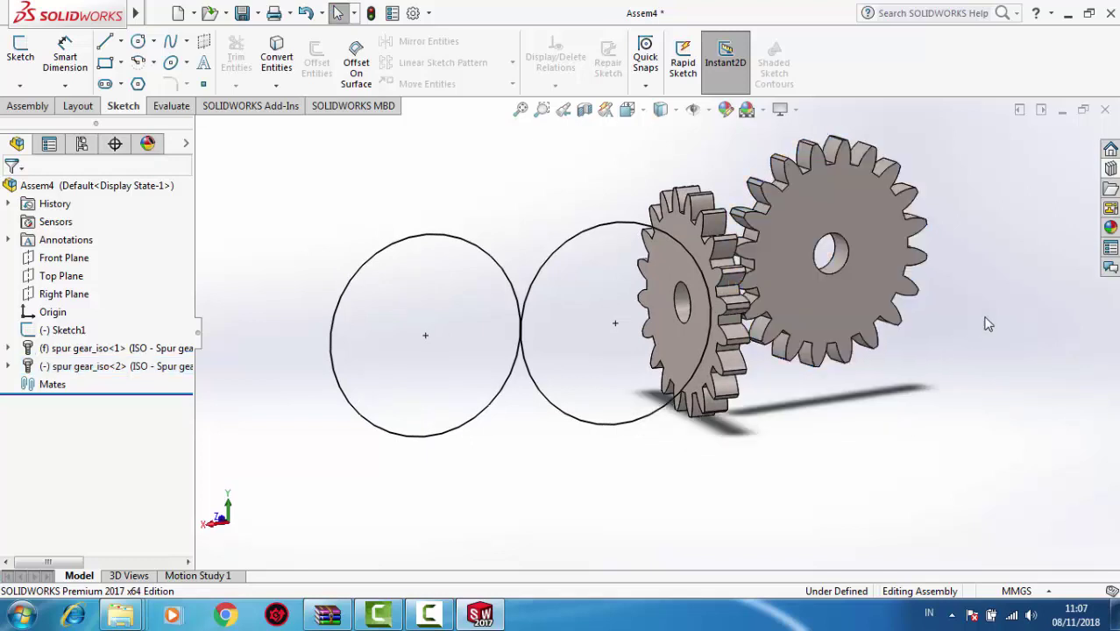
# Add a concentric mate between the second gear's bore and the copied circle away from the origin.
pyautogui.moveTo(982, 325)
pyautogui.mouseDown(button='middle')
pyautogui.moveTo(973, 318)
pyautogui.moveTo(993, 324)
pyautogui.mouseUp(button='middle')
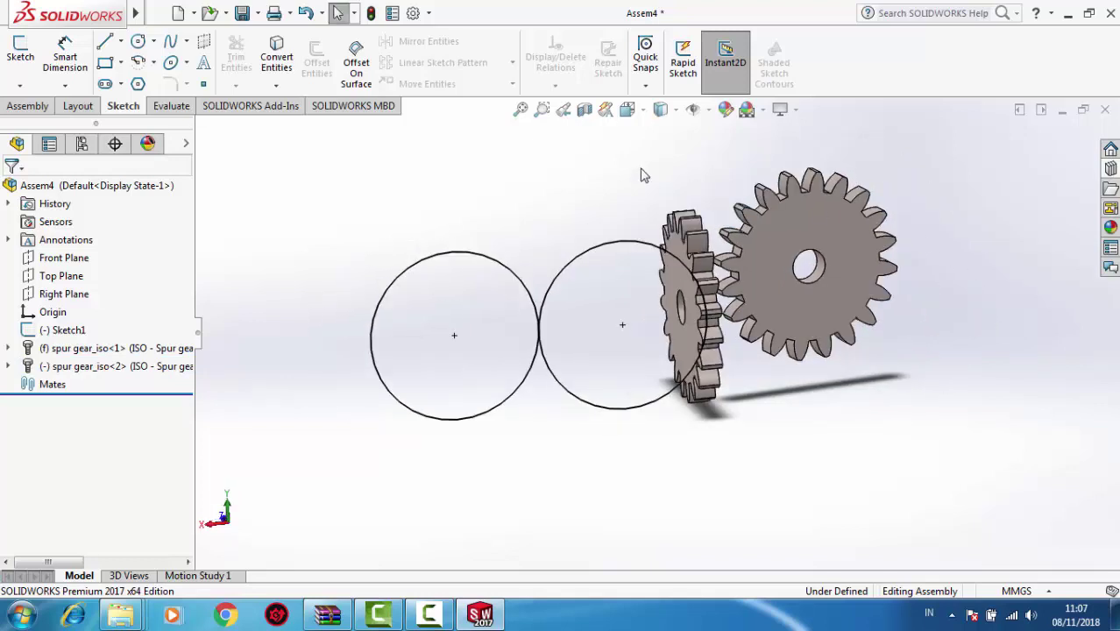
pyautogui.click(27, 106)
pyautogui.click(141, 61)
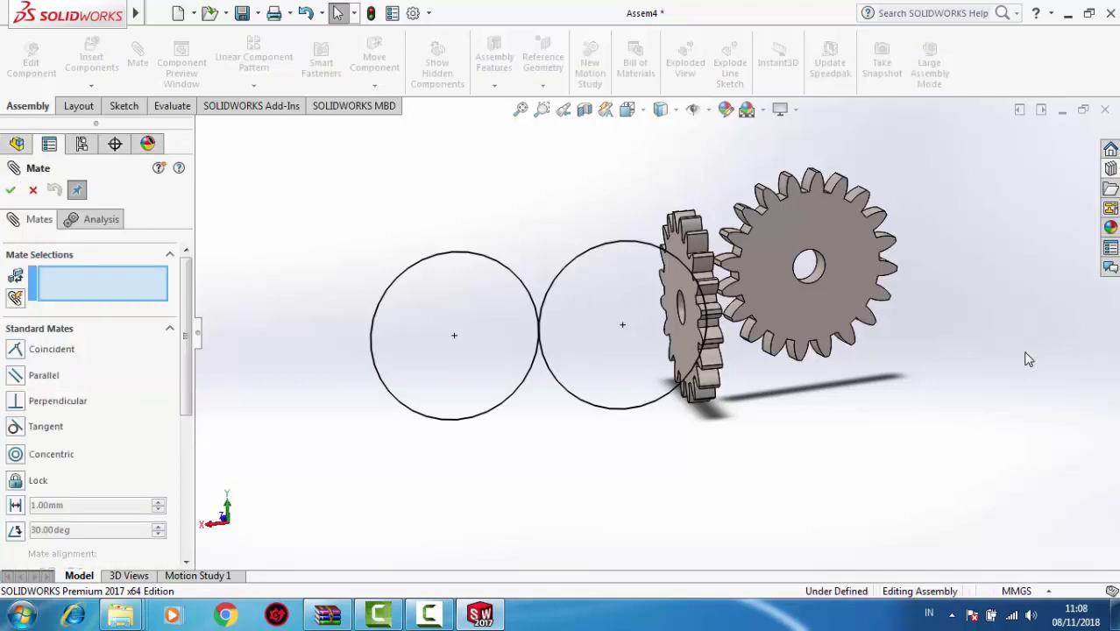
pyautogui.click(807, 266)
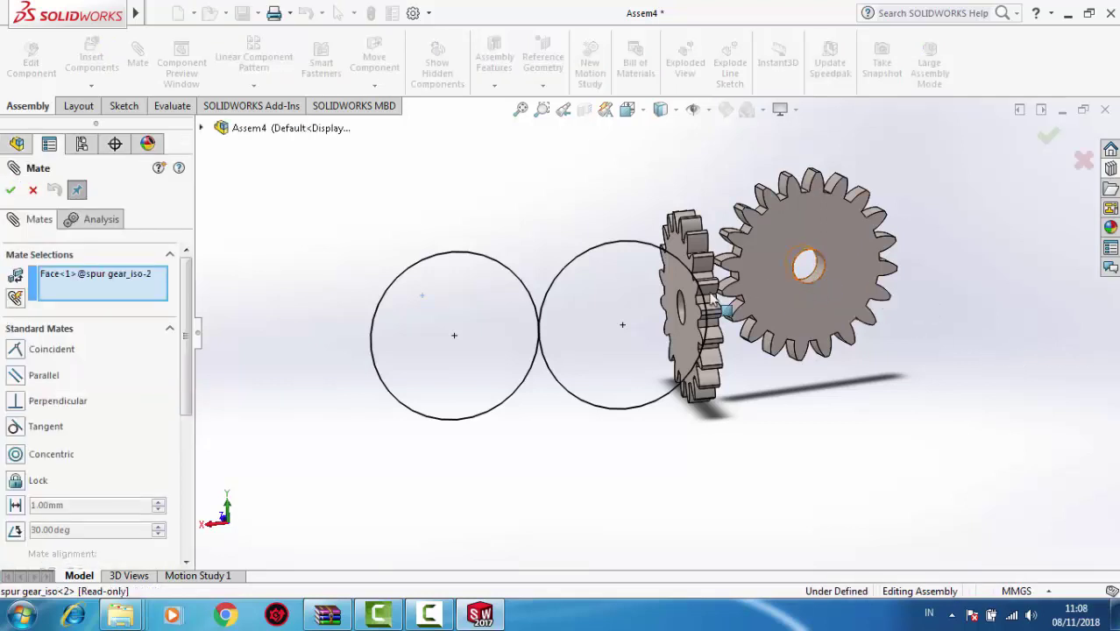
pyautogui.click(465, 256)
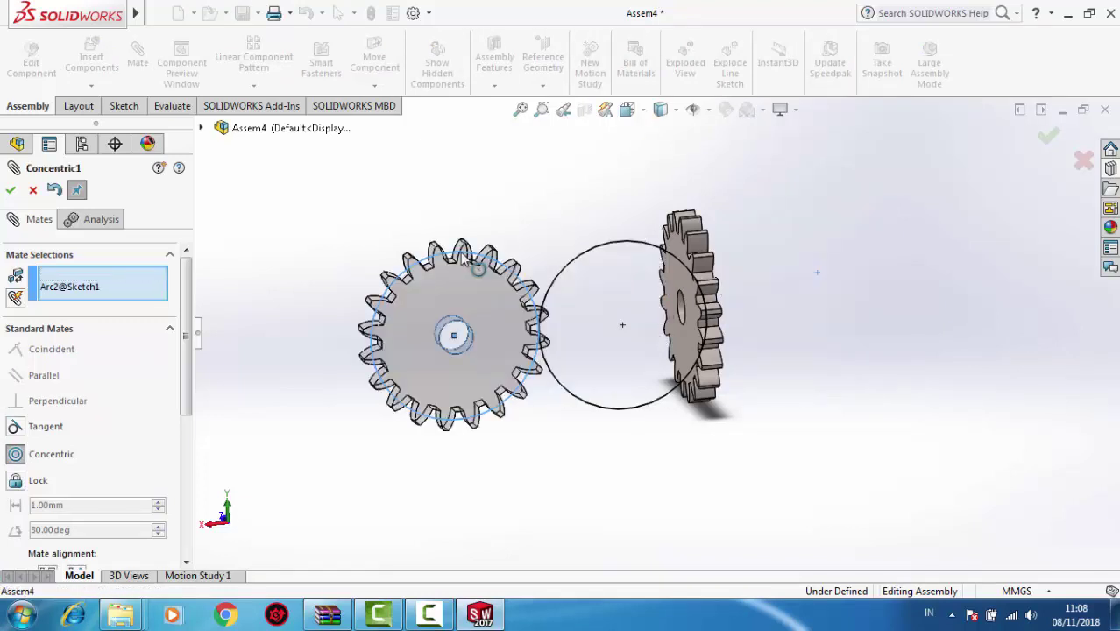
pyautogui.click(10, 191)
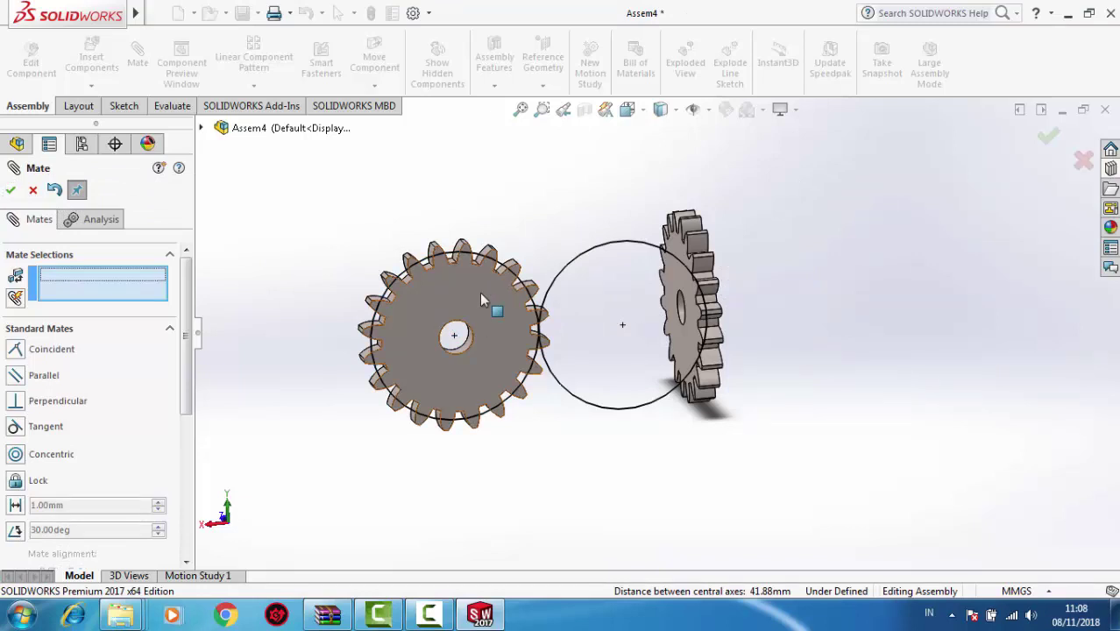
# Mate the second gear's flat face coincident with the copied circle and finish mating.
pyautogui.scroll(-5, 441, 276)
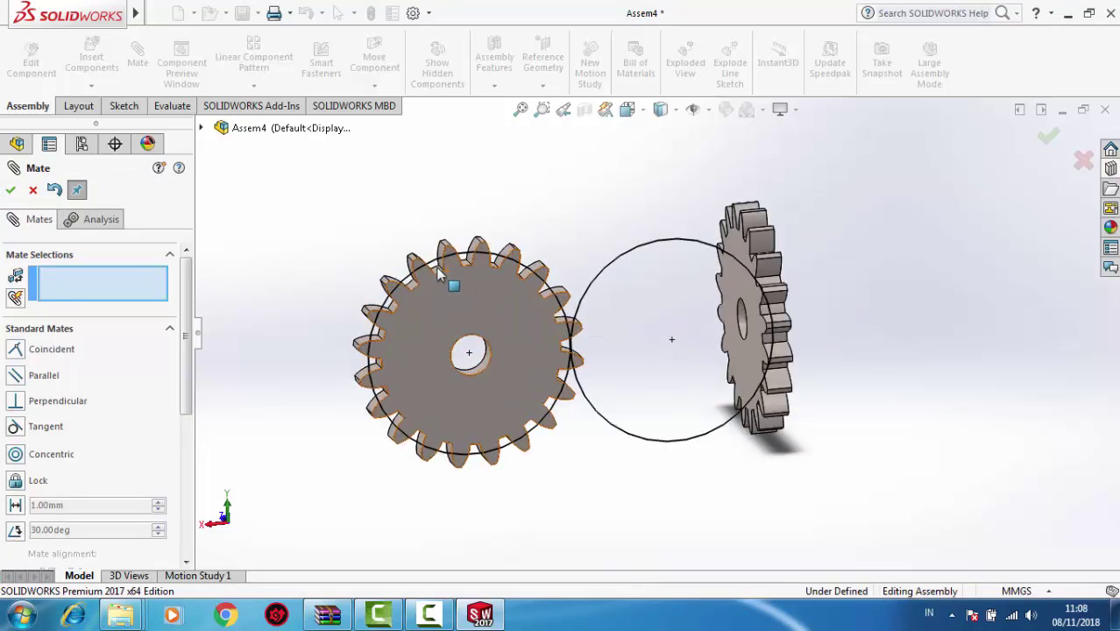
pyautogui.click(523, 329)
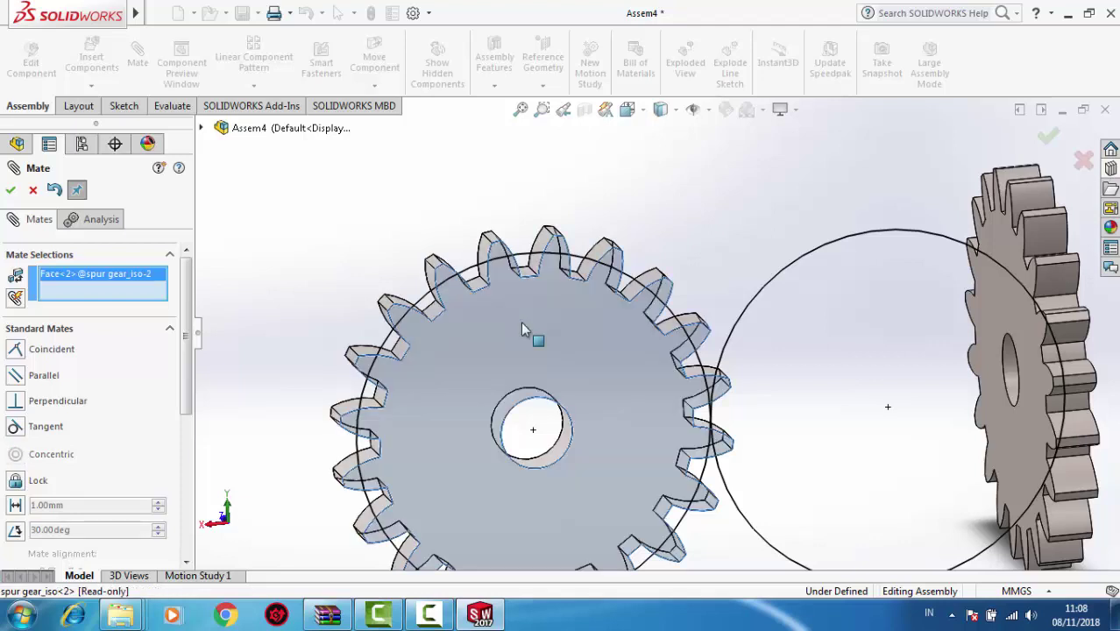
pyautogui.click(470, 268)
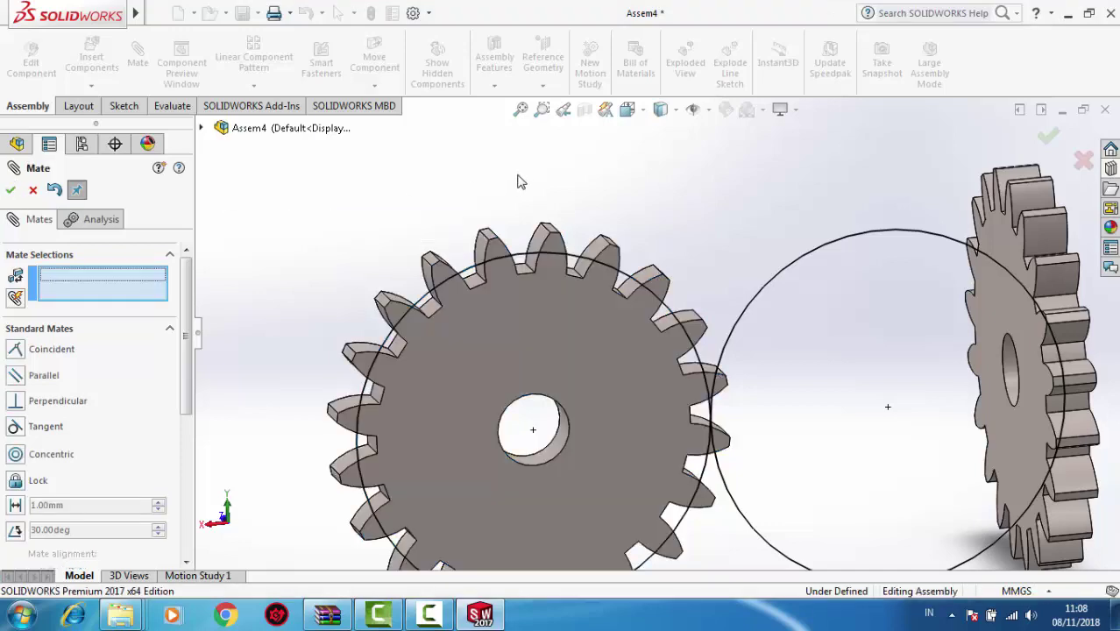
pyautogui.scroll(4, 520, 181)
pyautogui.scroll(-1, 1041, 334)
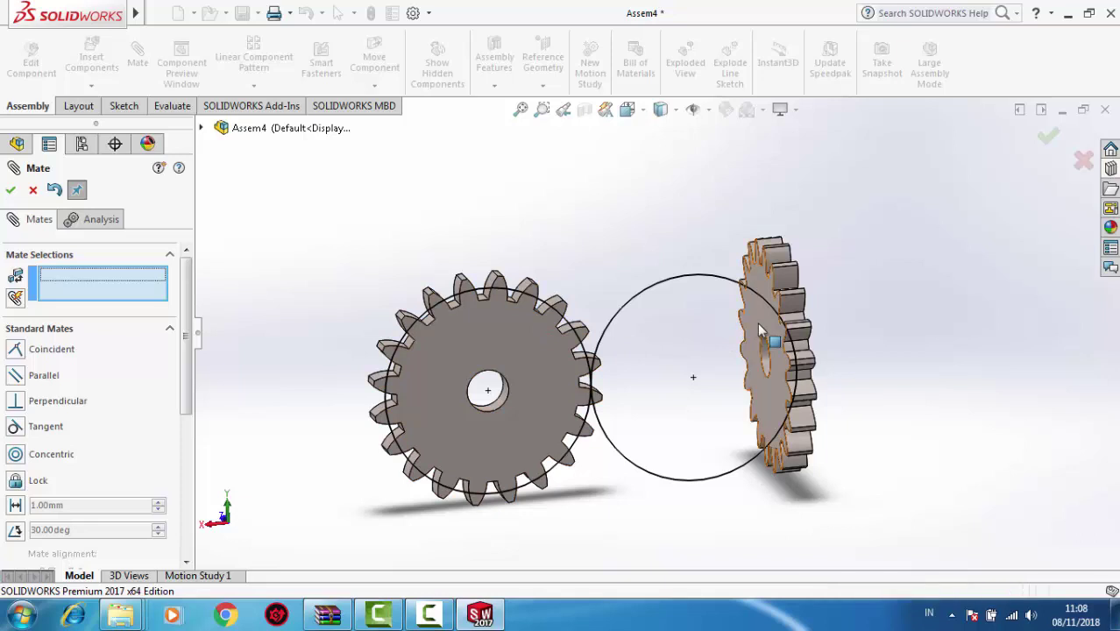
pyautogui.rightClick(761, 328)
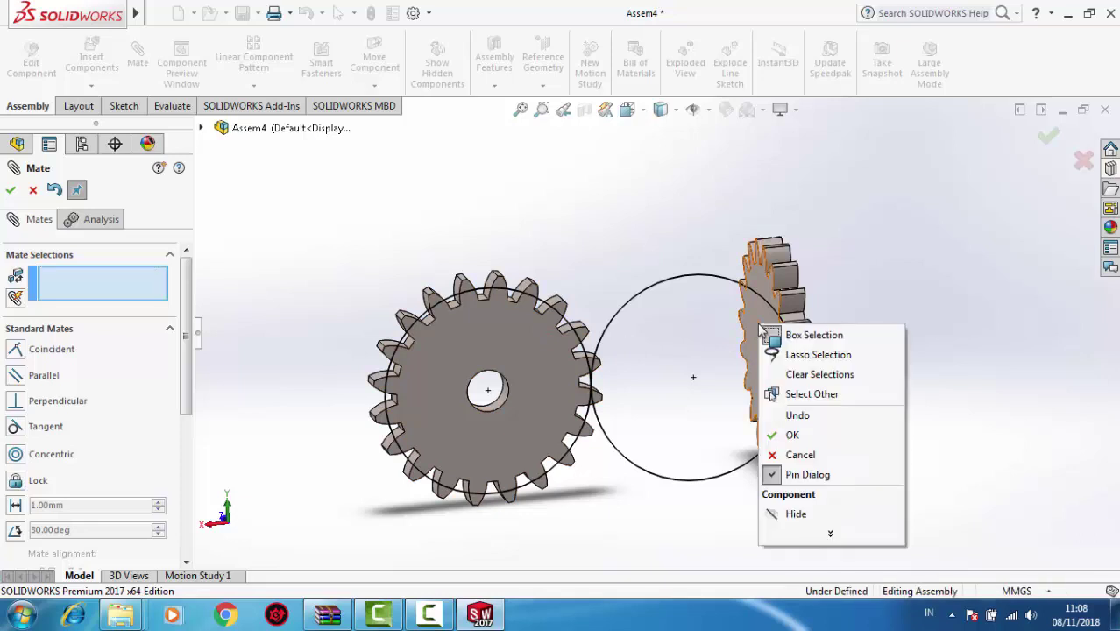
pyautogui.click(12, 195)
pyautogui.click(11, 194)
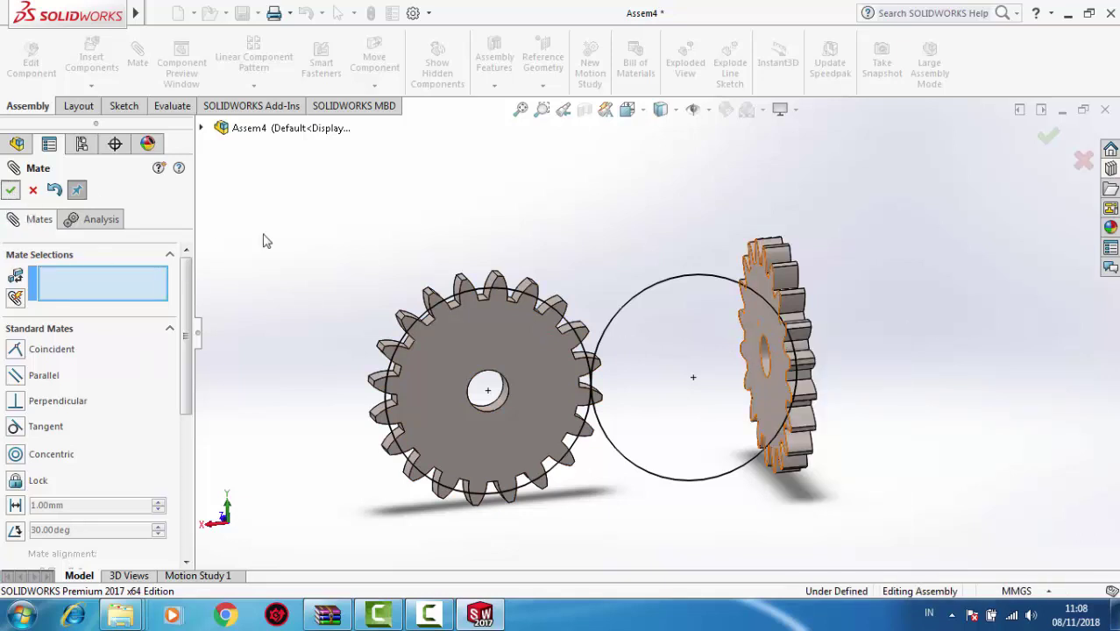
pyautogui.press('Escape')
# Float the fixed first spur gear so that it can be moved.
pyautogui.click(761, 318)
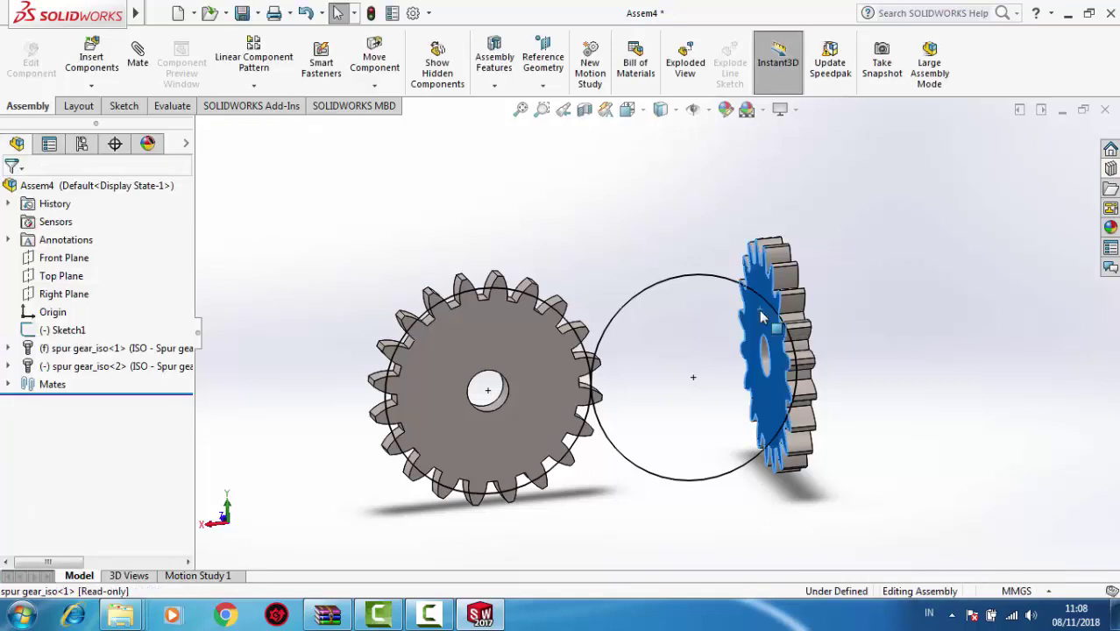
pyautogui.rightClick(761, 317)
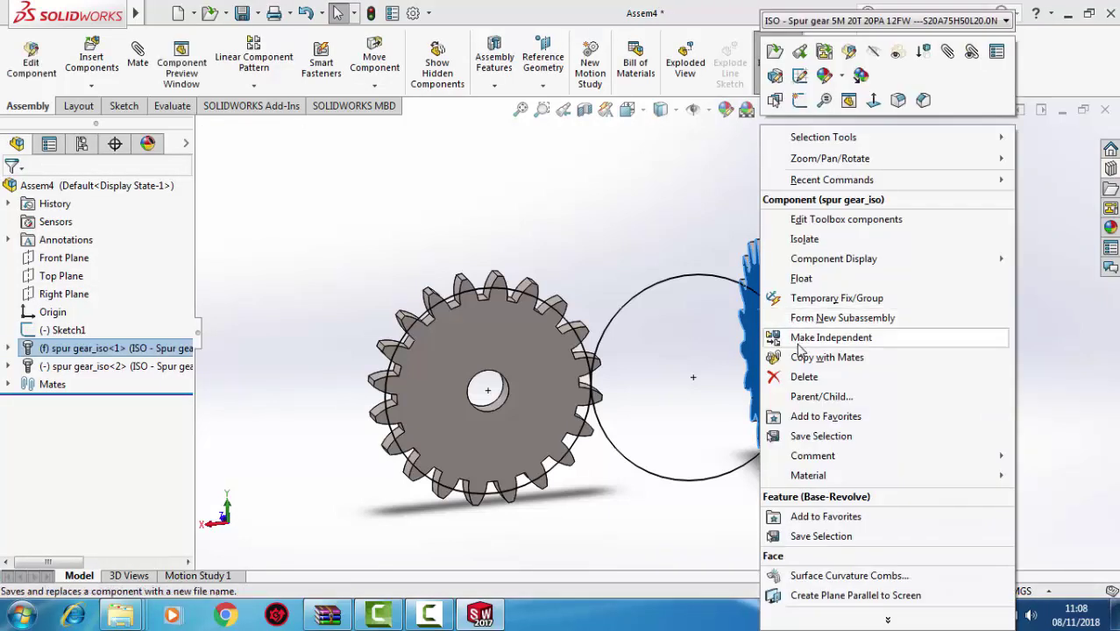
pyautogui.click(809, 282)
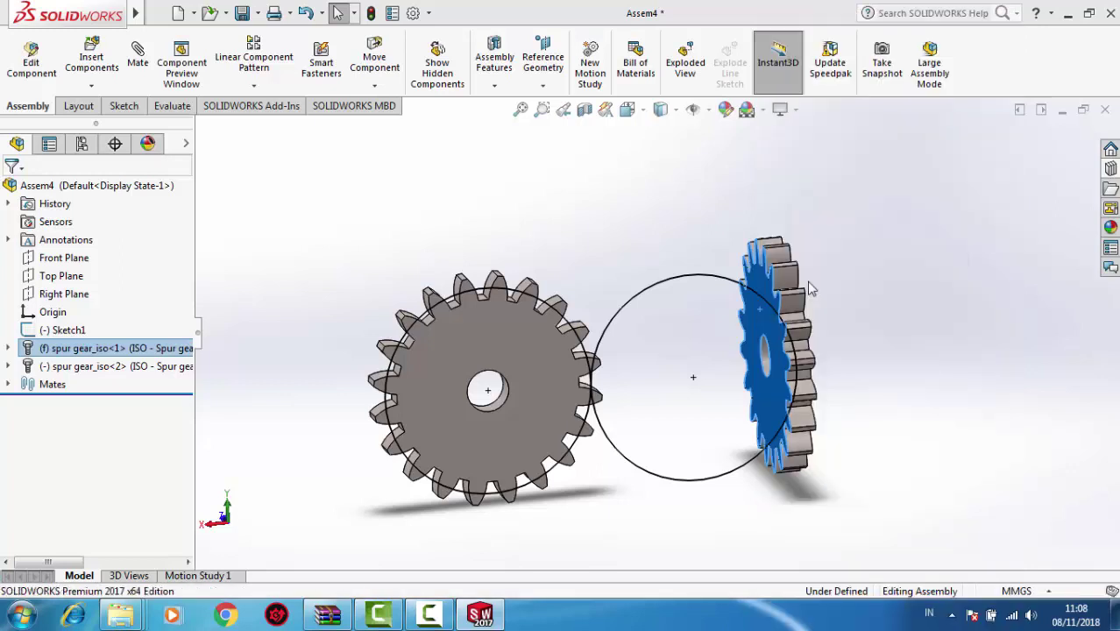
# Rotate the first spur gear about its vertical axis with the triad until it roughly faces the same way as the mated gear.
pyautogui.click(761, 326)
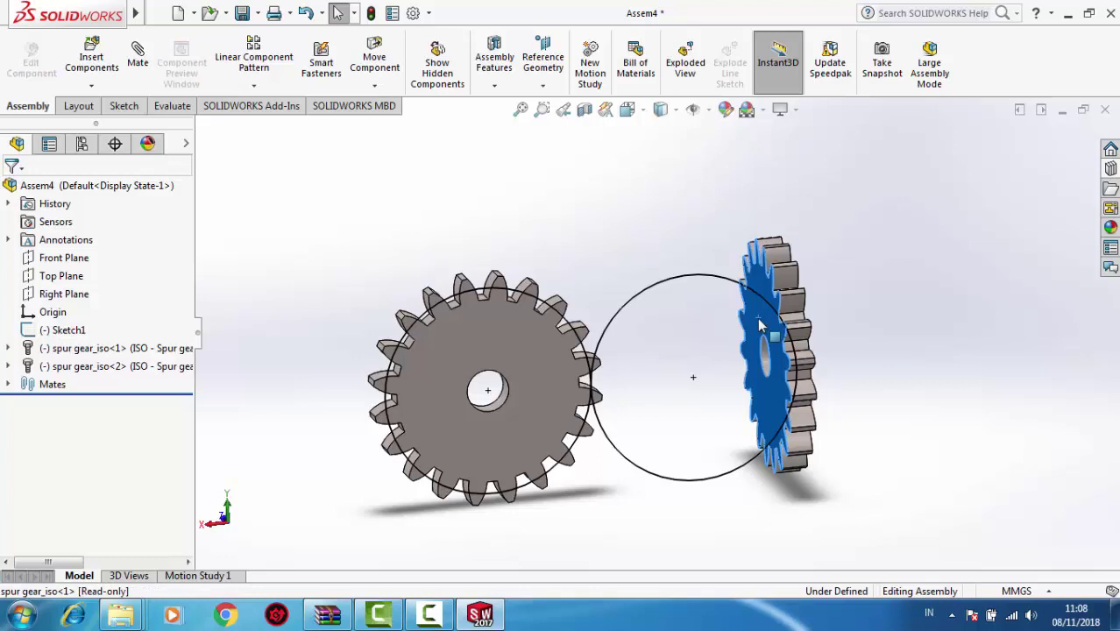
pyautogui.rightClick(761, 326)
pyautogui.click(804, 288)
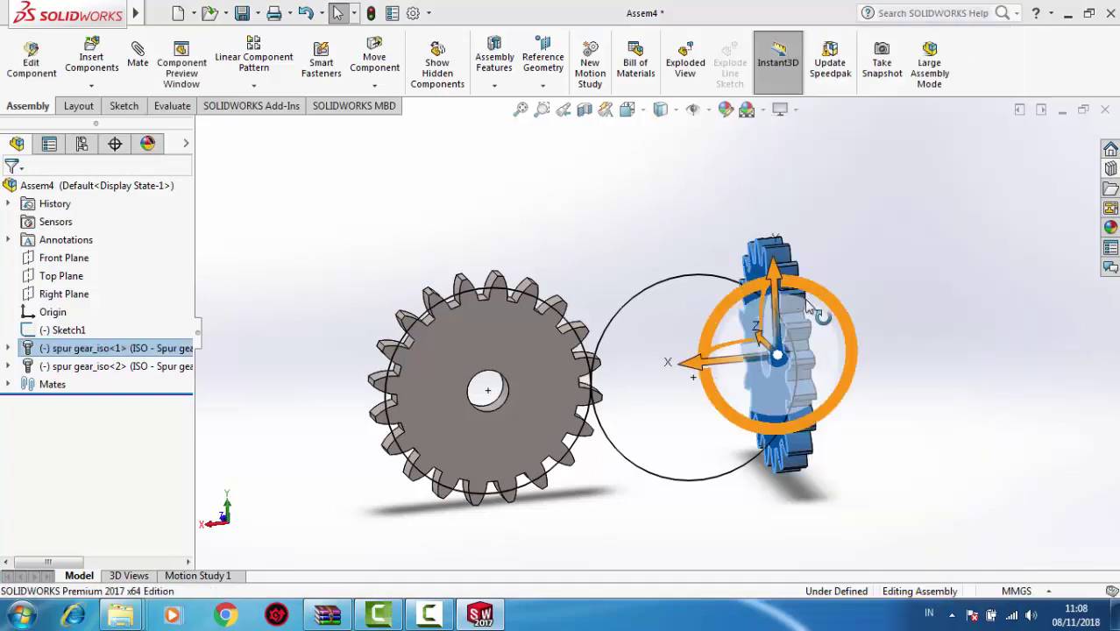
pyautogui.moveTo(743, 377); pyautogui.dragTo(717, 415)
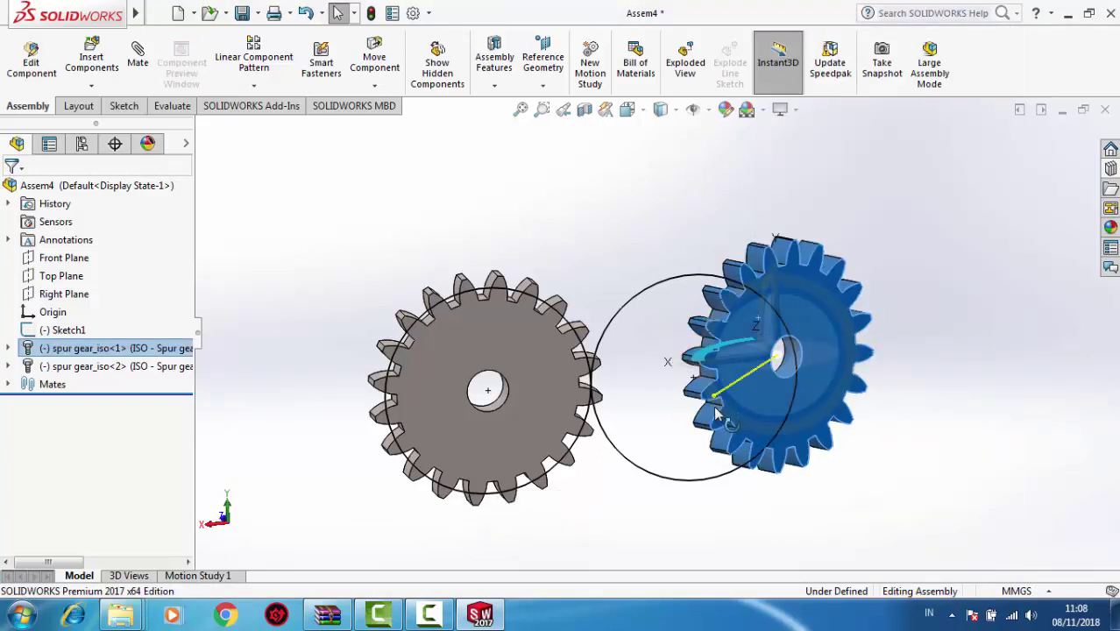
pyautogui.click(947, 338)
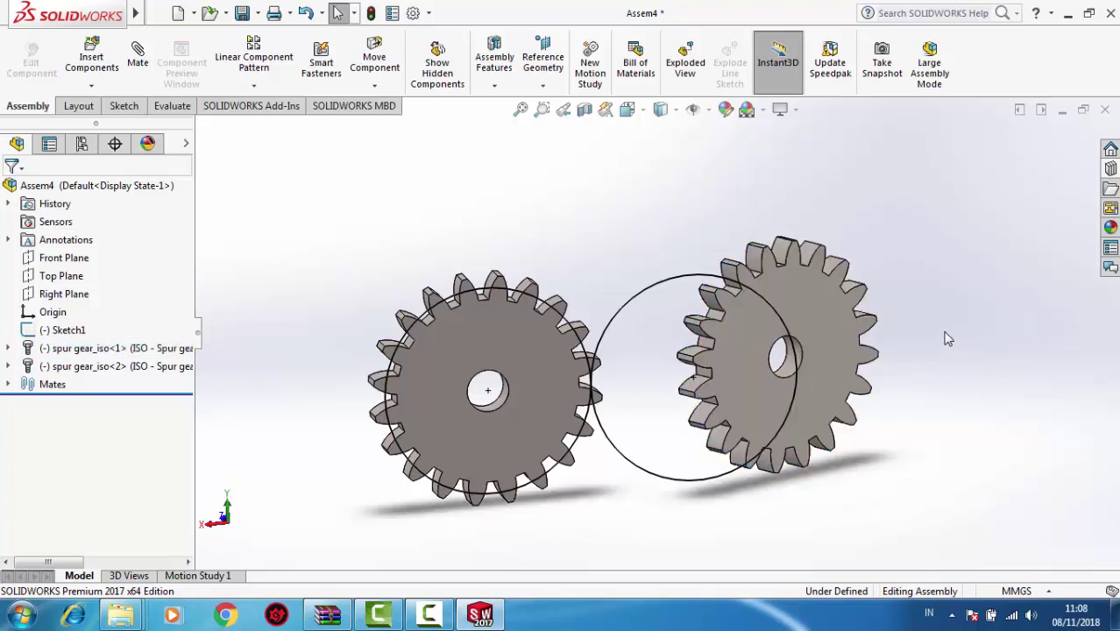
# Add a concentric mate between the first spur gear's bore and the unoccupied sketch circle at the origin.
pyautogui.moveTo(958, 317); pyautogui.dragTo(902, 350, button='middle')
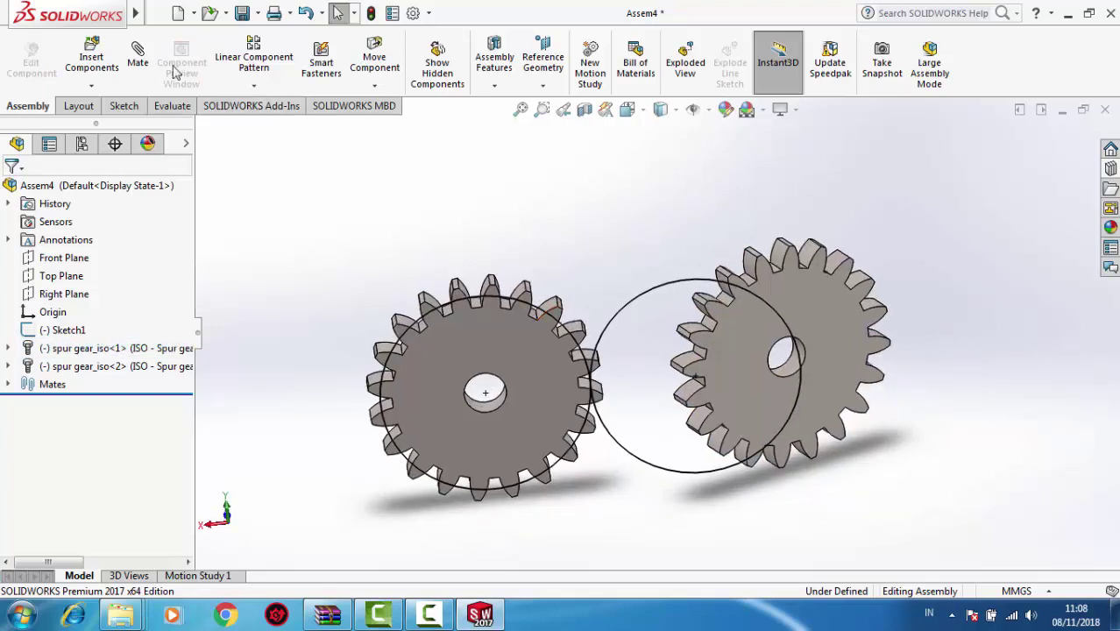
pyautogui.click(138, 54)
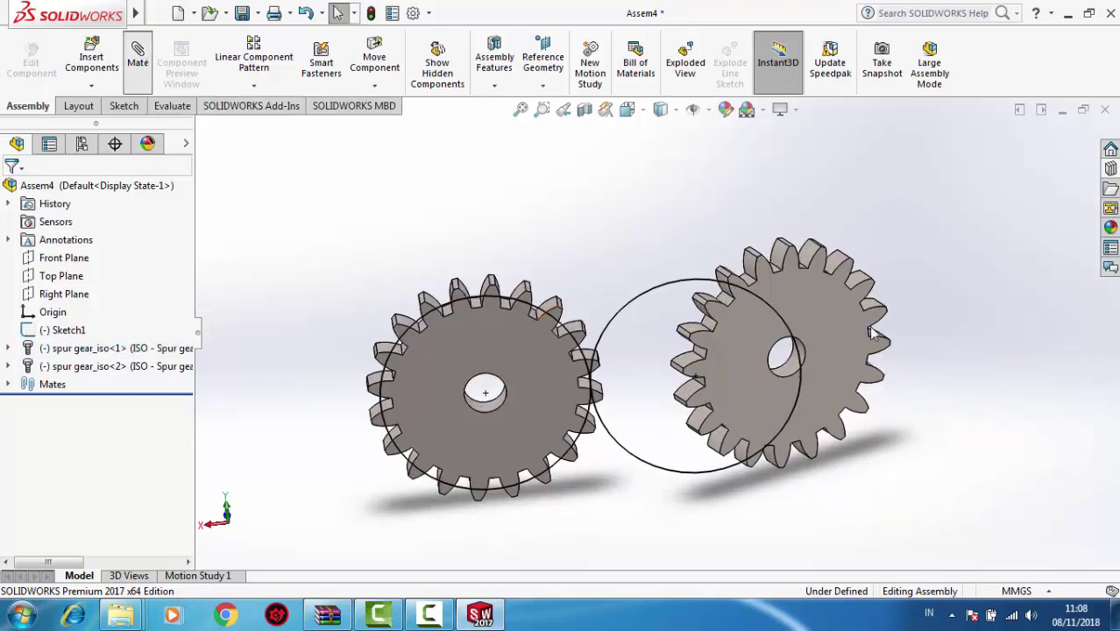
pyautogui.click(792, 371)
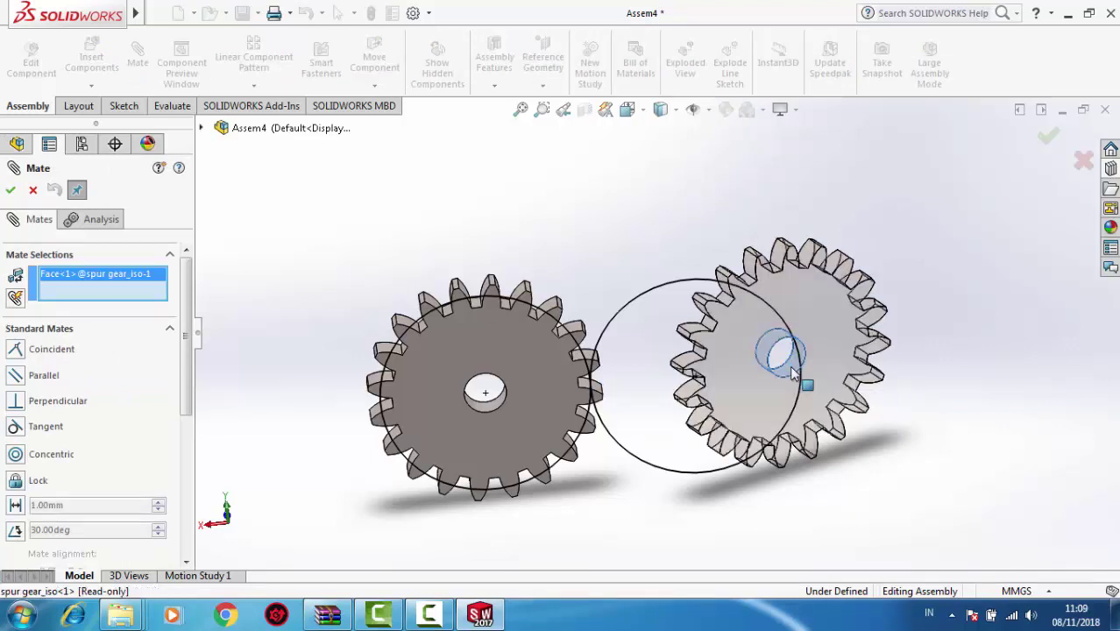
pyautogui.click(652, 292)
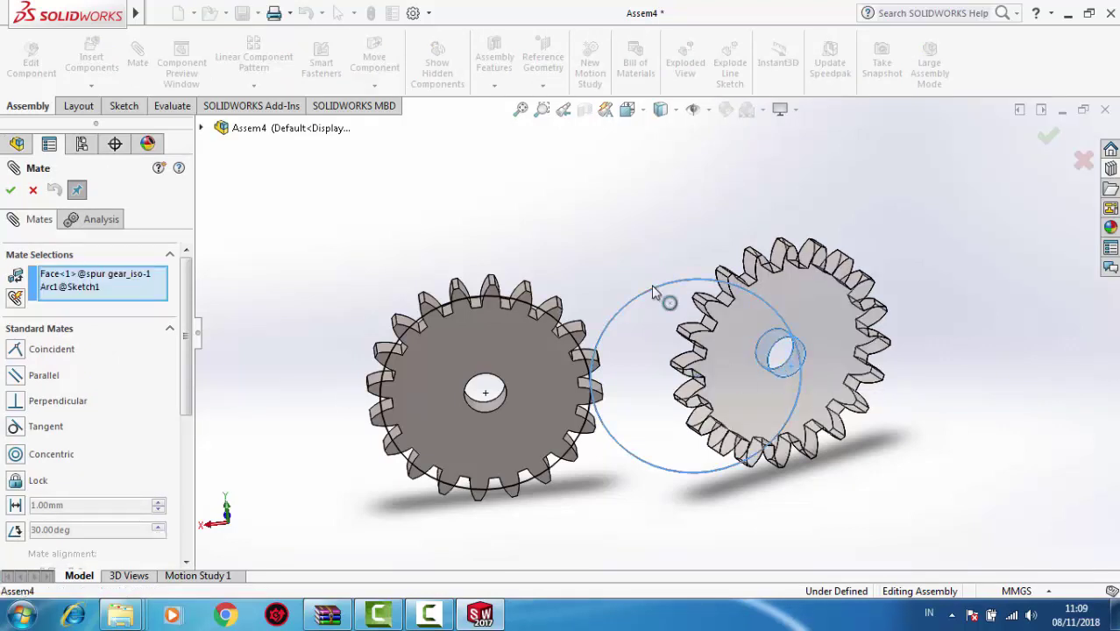
pyautogui.click(11, 189)
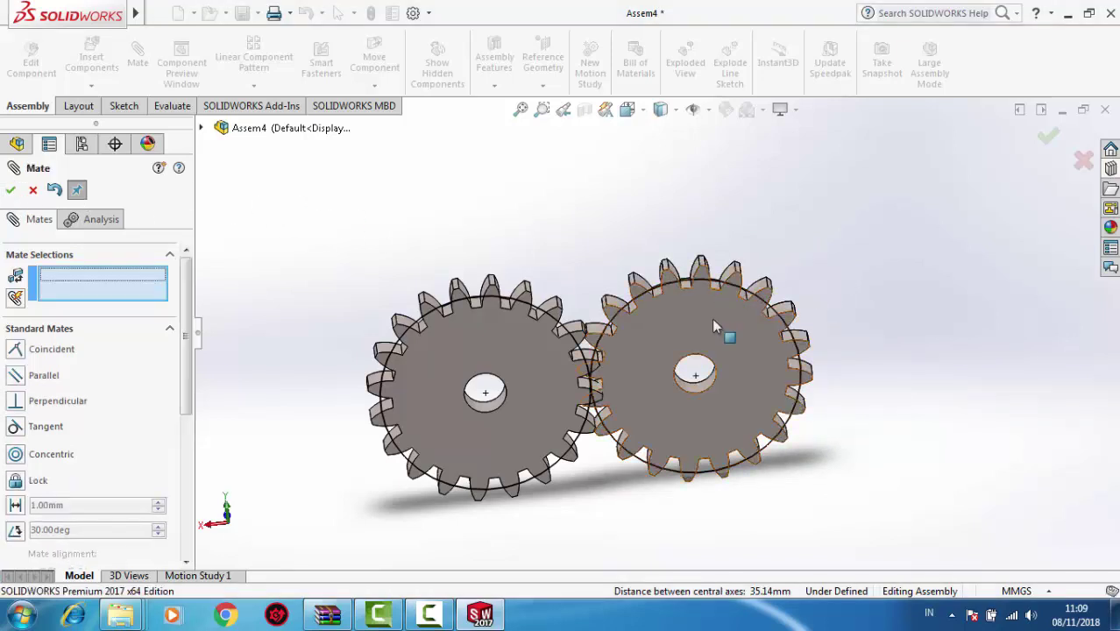
# Mate the first gear's flat face coincident with its sketch circle and finish mating.
pyautogui.click(718, 286)
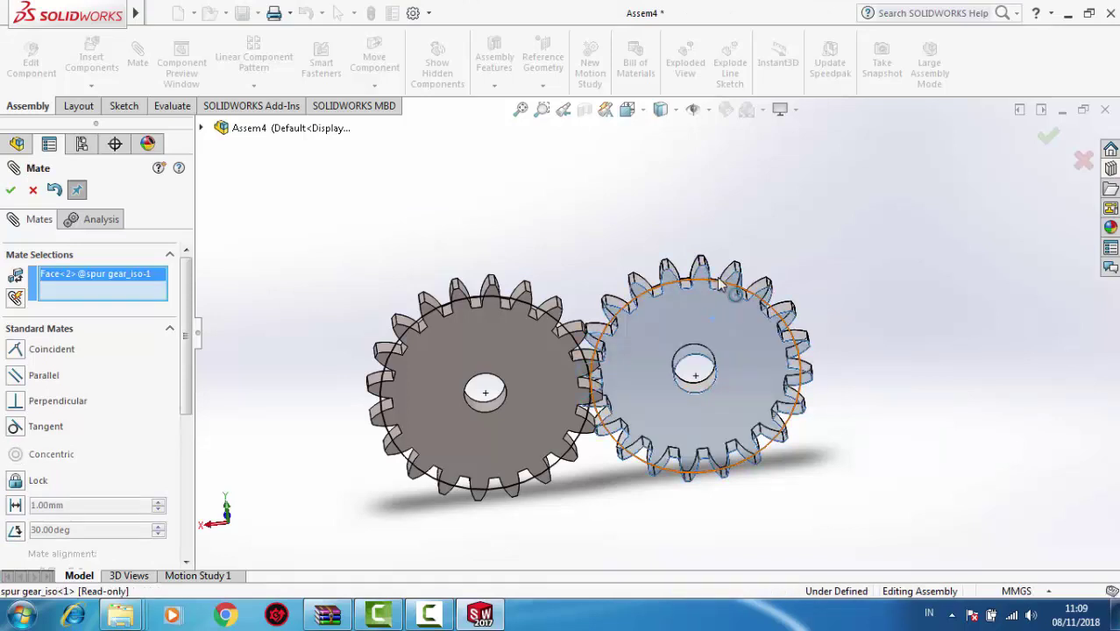
pyautogui.click(718, 282)
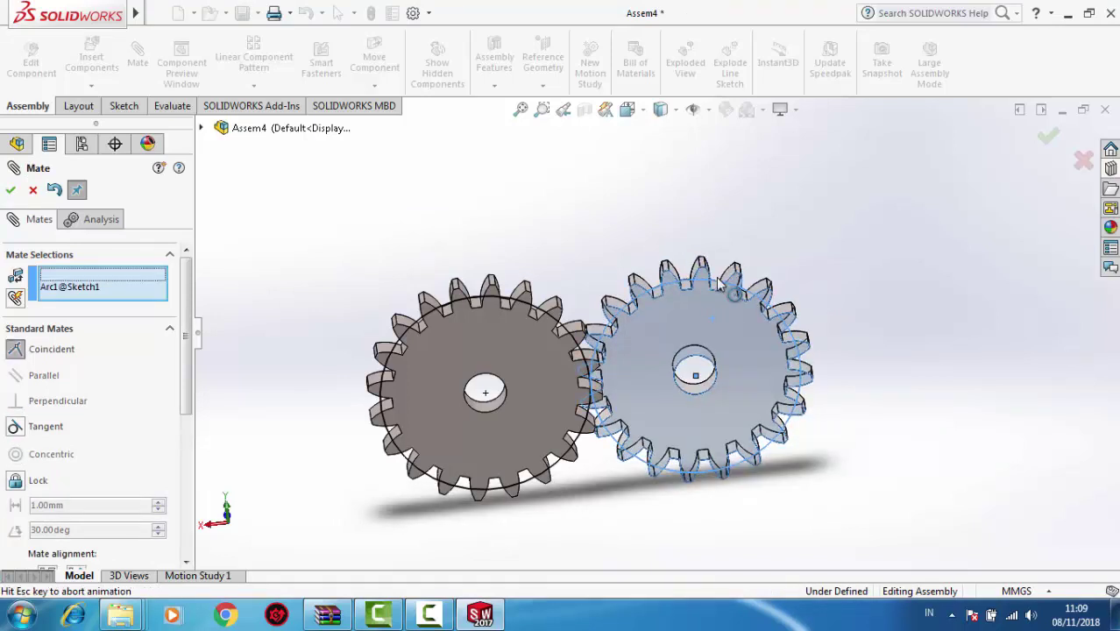
pyautogui.click(11, 190)
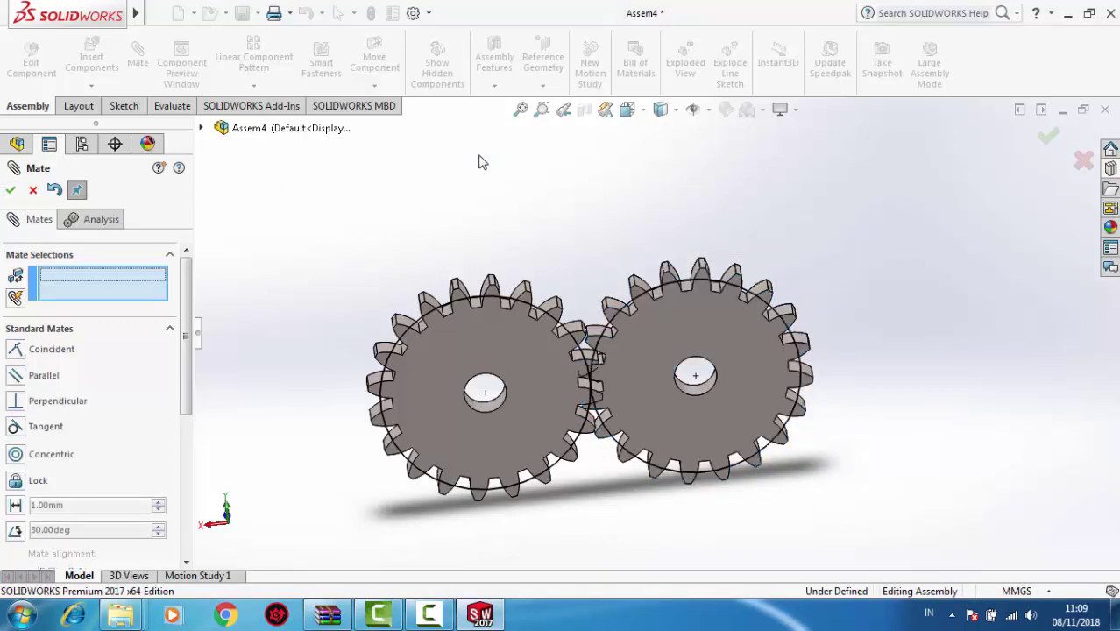
pyautogui.scroll(-1, 435, 184)
pyautogui.click(10, 190)
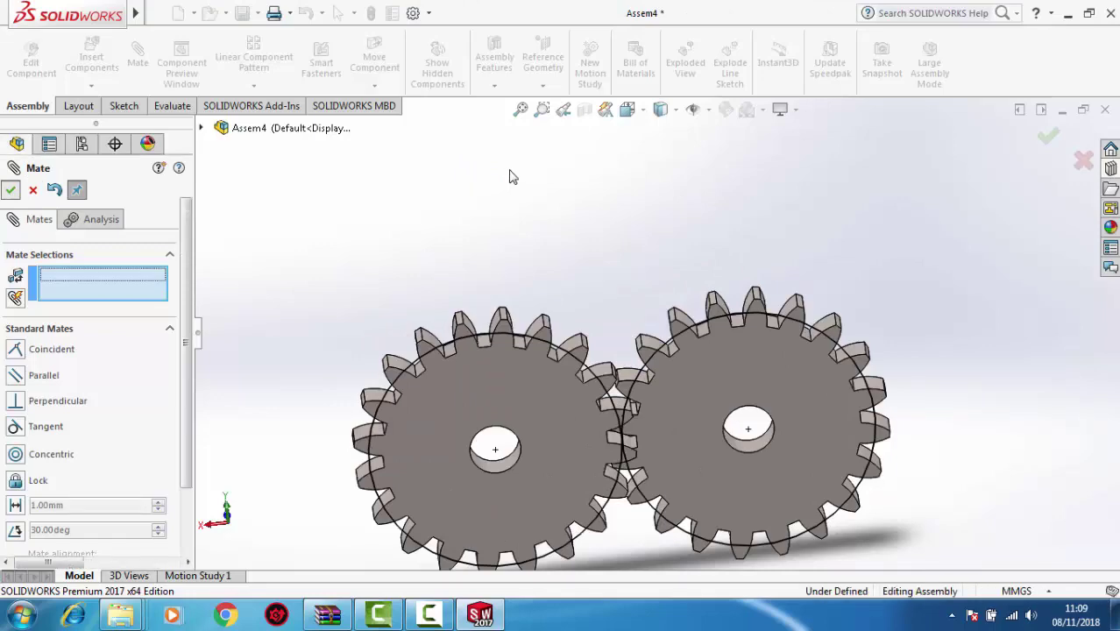
# Rotate the first gear slightly about its axis until its teeth sit in the gaps of the second gear.
pyautogui.scroll(3, 515, 176)
pyautogui.scroll(-8, 605, 297)
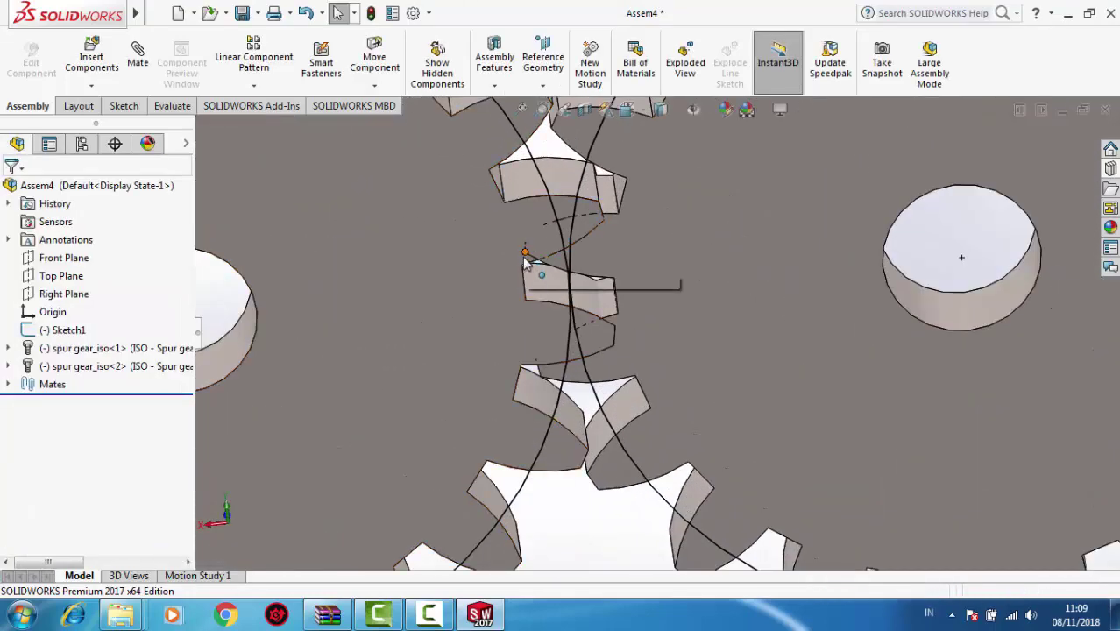
pyautogui.moveTo(525, 253); pyautogui.dragTo(527, 313)
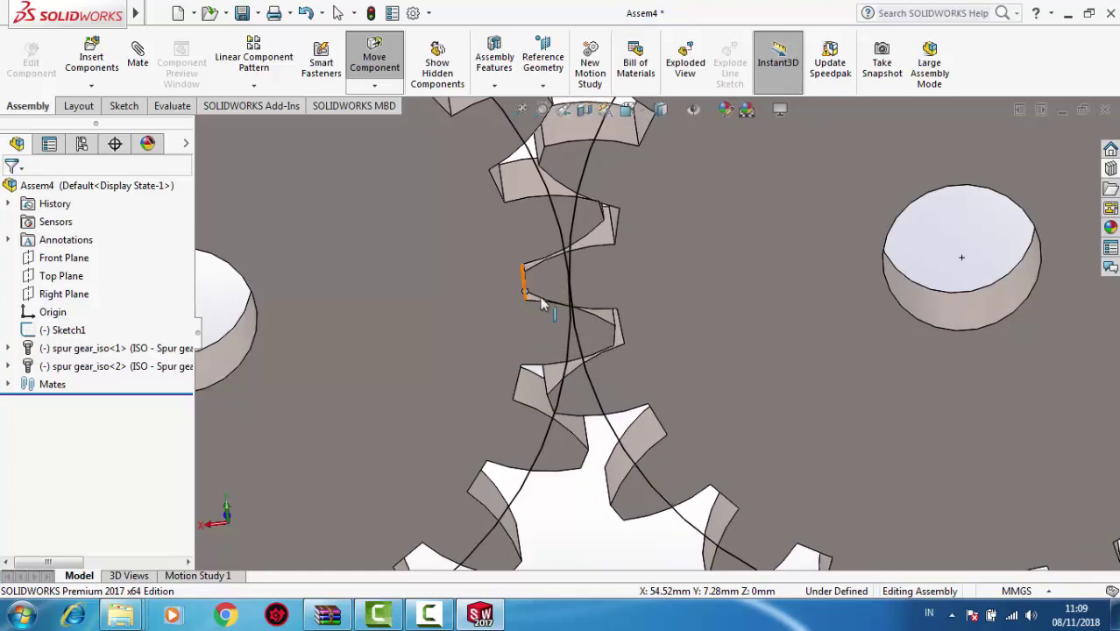
pyautogui.scroll(5, 547, 282)
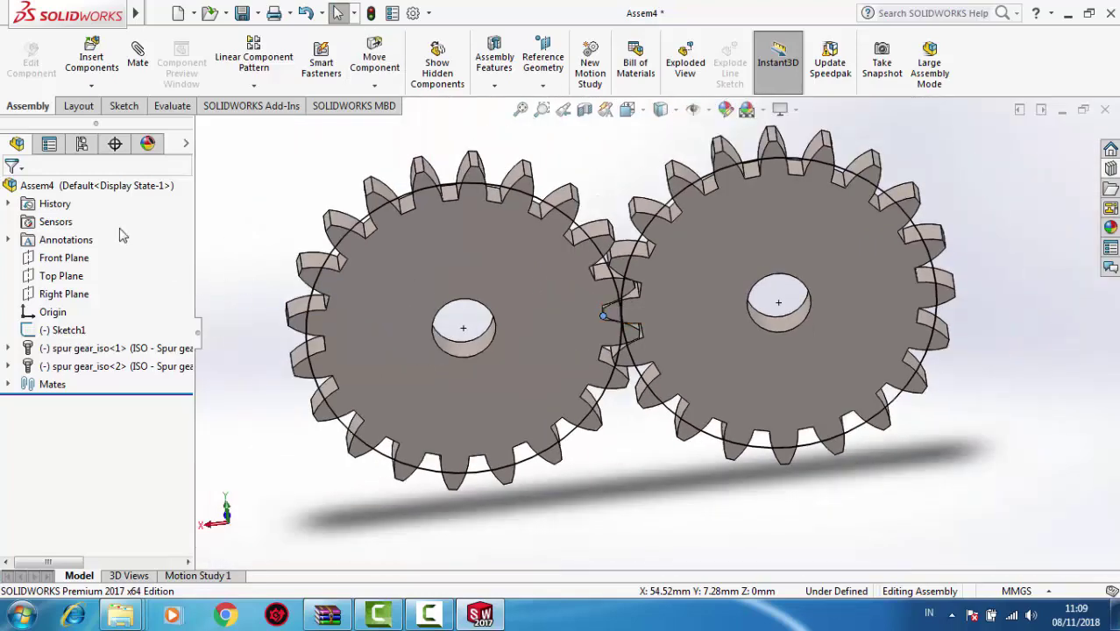
# Start a new mate and remove the preselected tooth vertex from its selections.
pyautogui.click(138, 61)
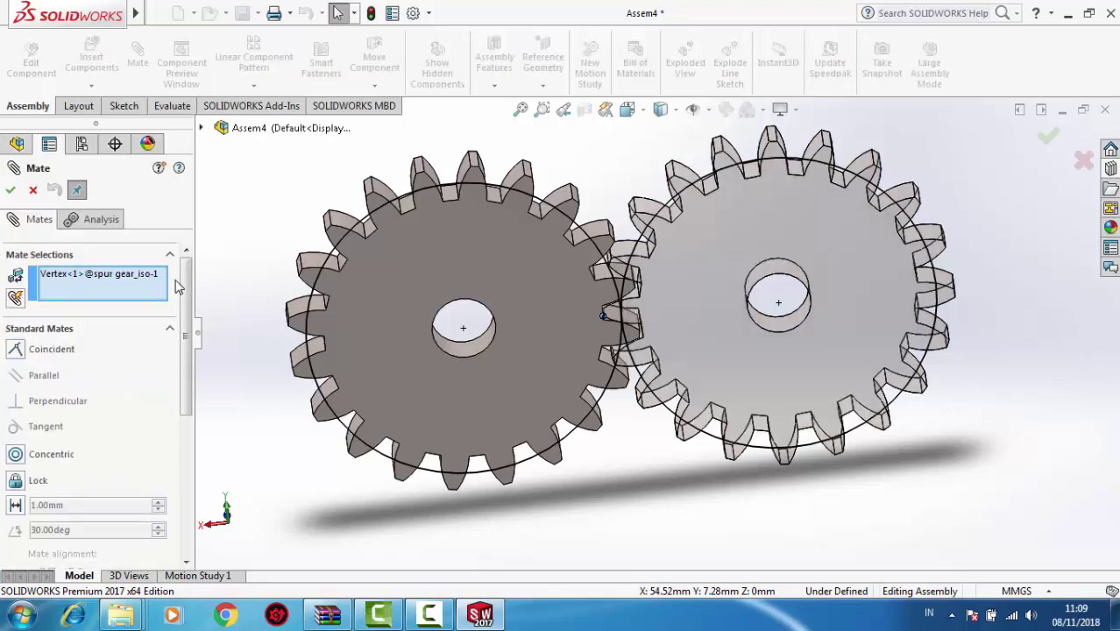
pyautogui.moveTo(184, 290); pyautogui.dragTo(184, 317)
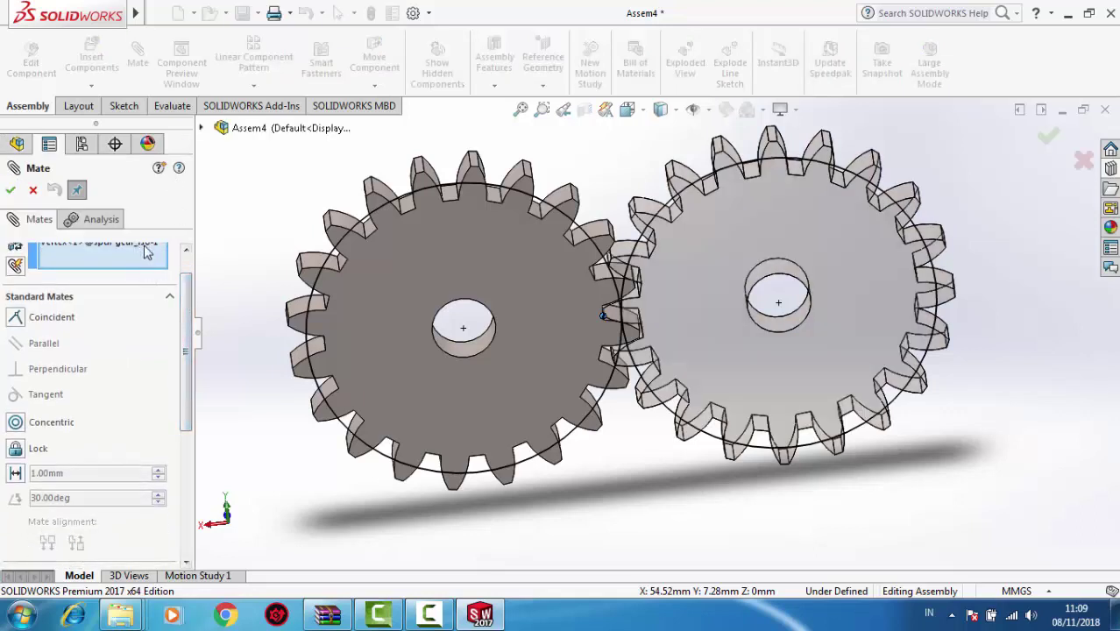
pyautogui.scroll(2, 193, 308)
pyautogui.rightClick(147, 281)
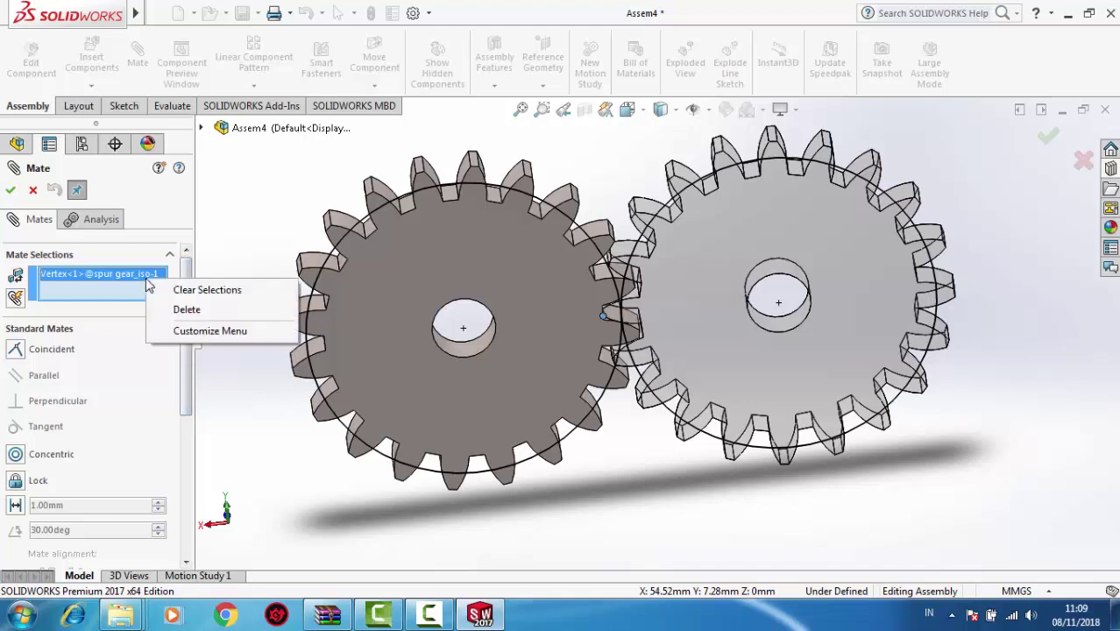
pyautogui.click(197, 312)
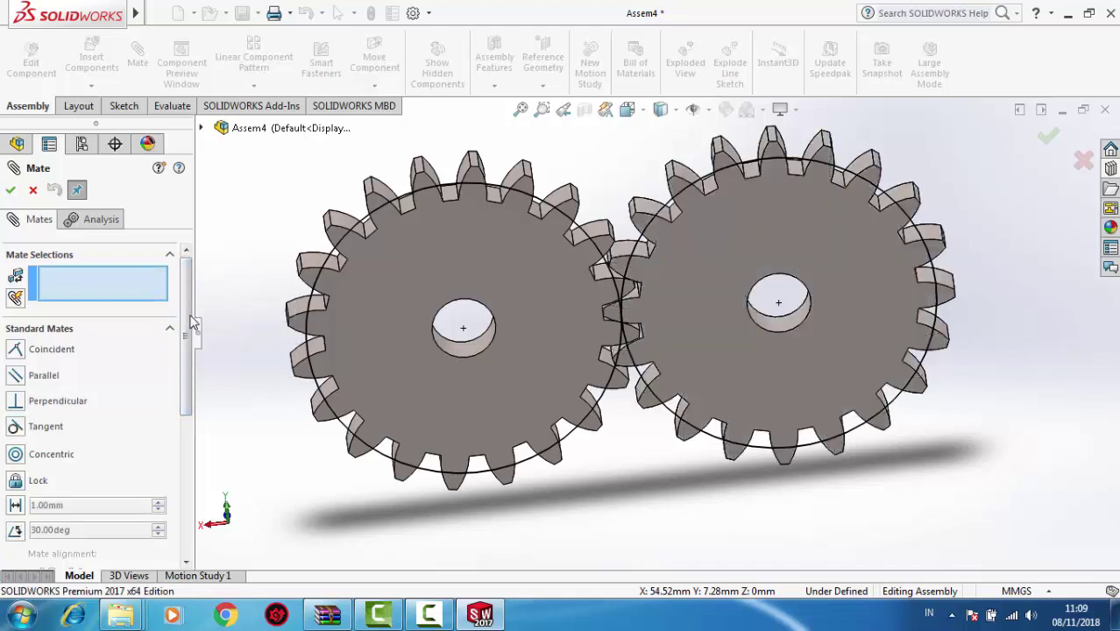
# Add a mechanical Gear mate between the bores of the second and first gears and finish mating.
pyautogui.moveTo(184, 329); pyautogui.dragTo(172, 432)
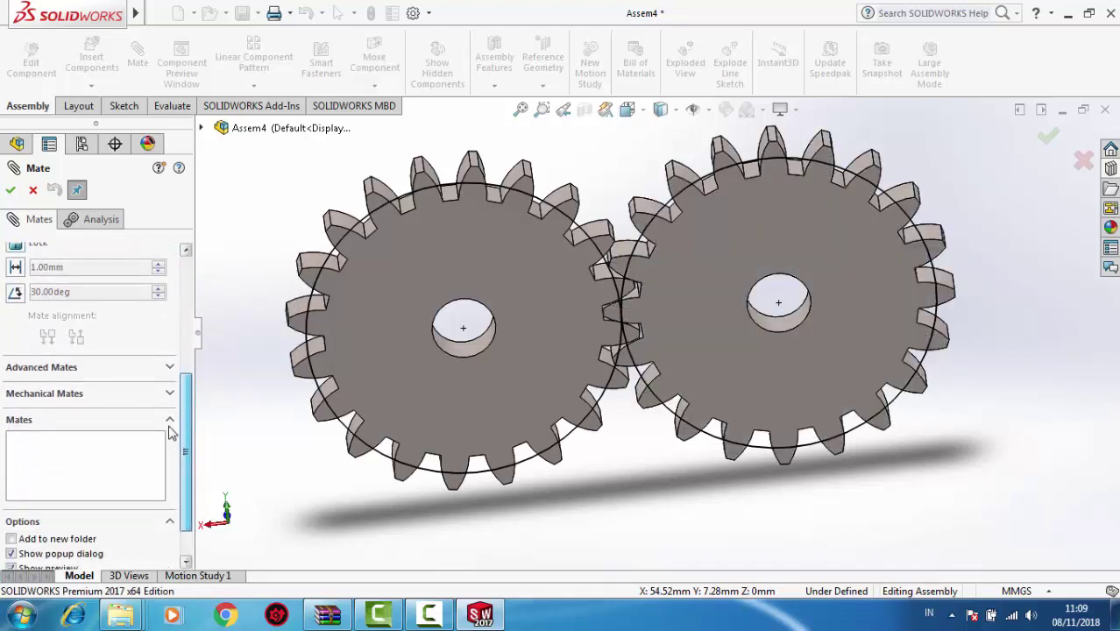
pyautogui.click(172, 396)
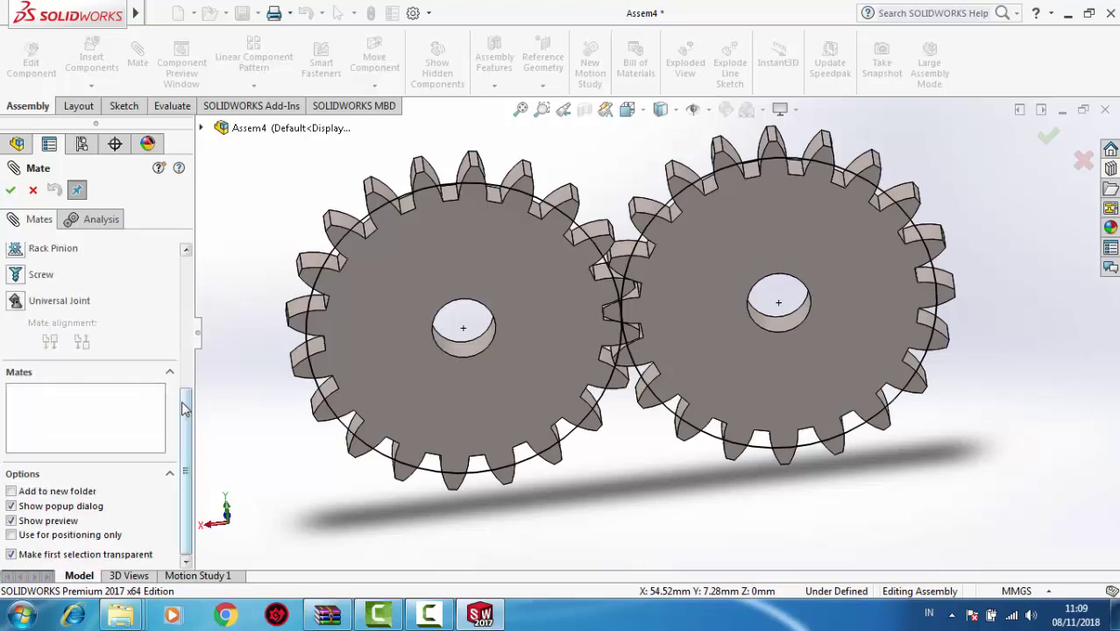
pyautogui.moveTo(186, 404); pyautogui.dragTo(185, 375)
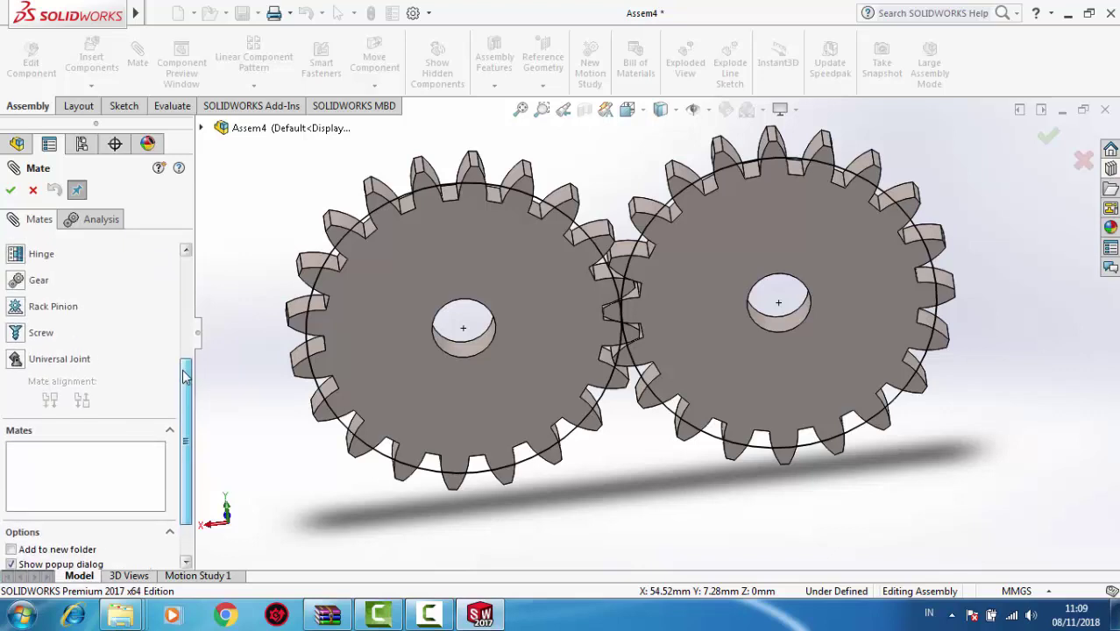
pyautogui.click(15, 280)
pyautogui.scroll(2, 188, 379)
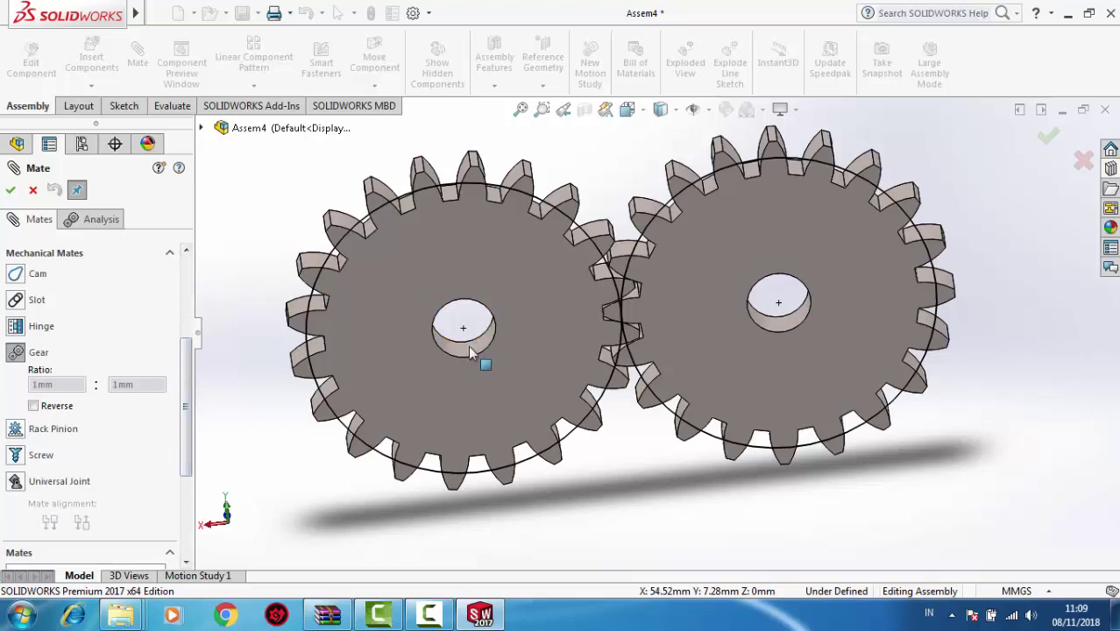
pyautogui.click(513, 343)
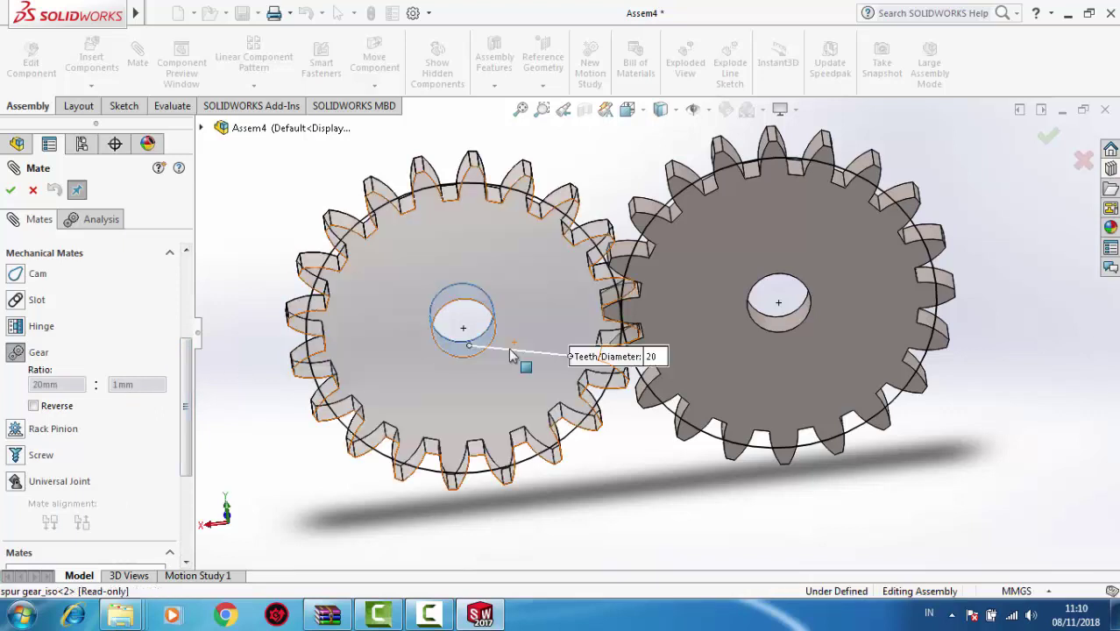
pyautogui.click(788, 326)
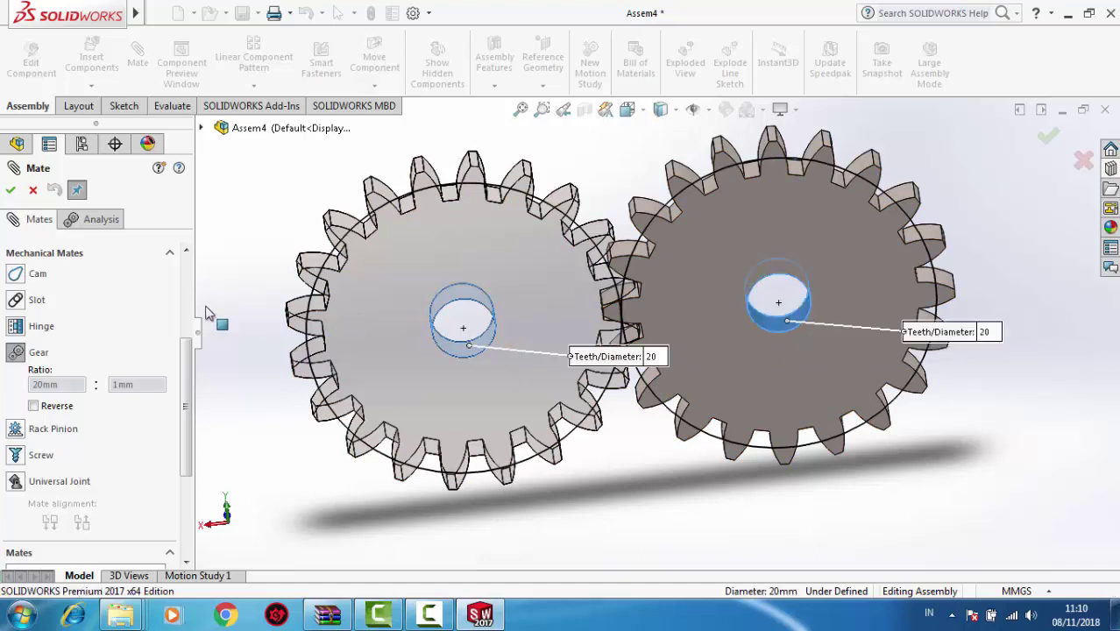
pyautogui.click(10, 191)
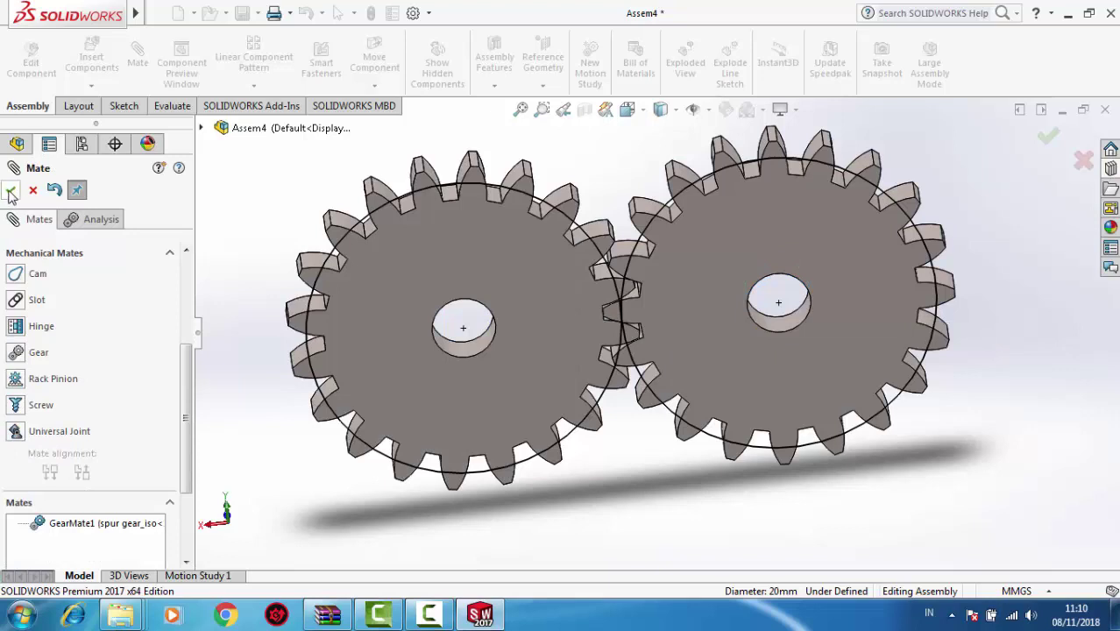
pyautogui.click(10, 195)
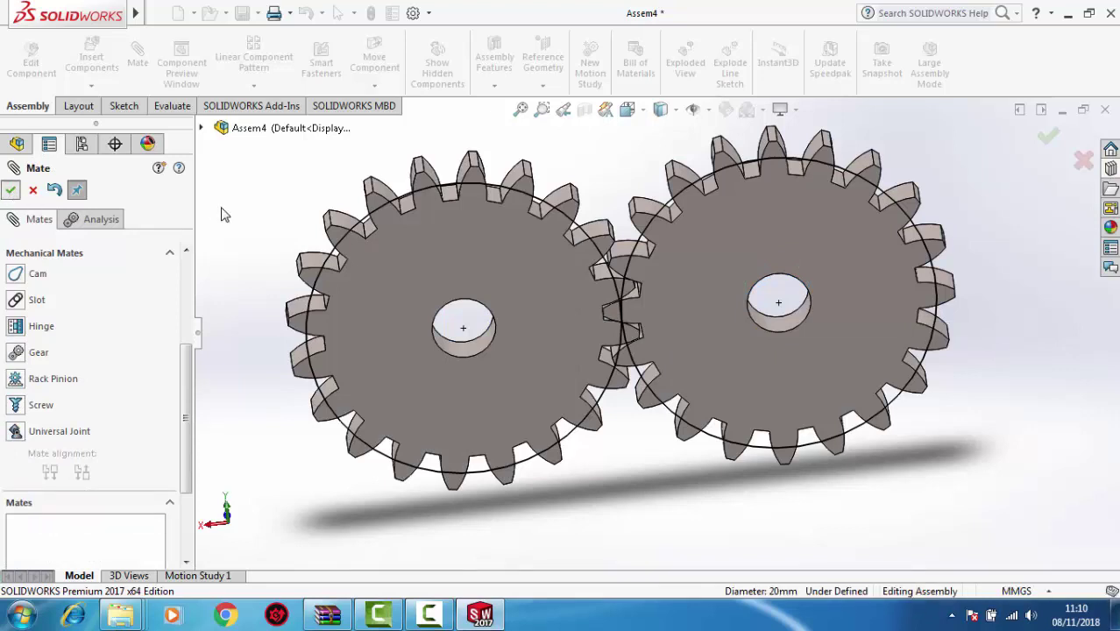
# Turn the second gear by one of its teeth to test that both gears rotate together.
pyautogui.scroll(2, 242, 221)
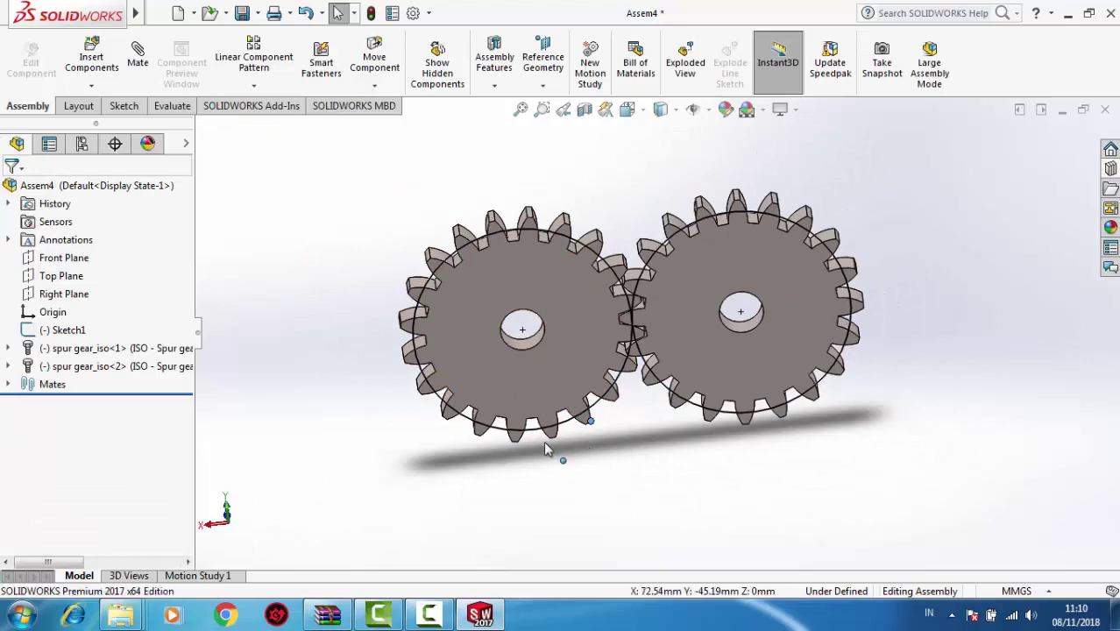
pyautogui.moveTo(544, 441); pyautogui.dragTo(495, 448)
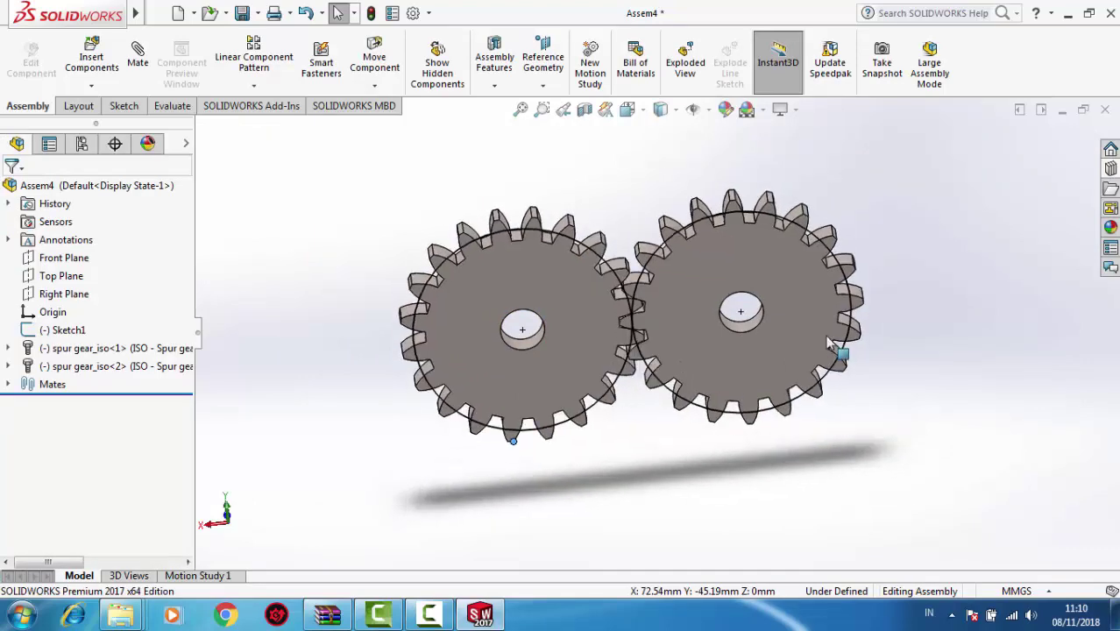
pyautogui.scroll(-2, 866, 263)
pyautogui.scroll(-2, 529, 248)
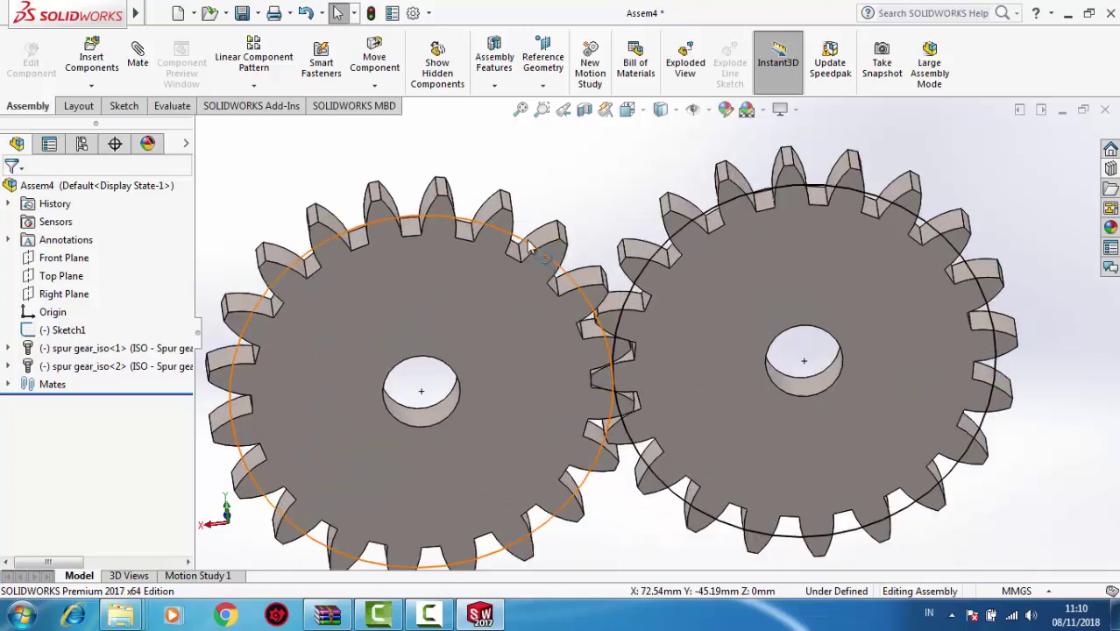
# Hide Sketch1 with the two pitch circles.
pyautogui.rightClick(523, 248)
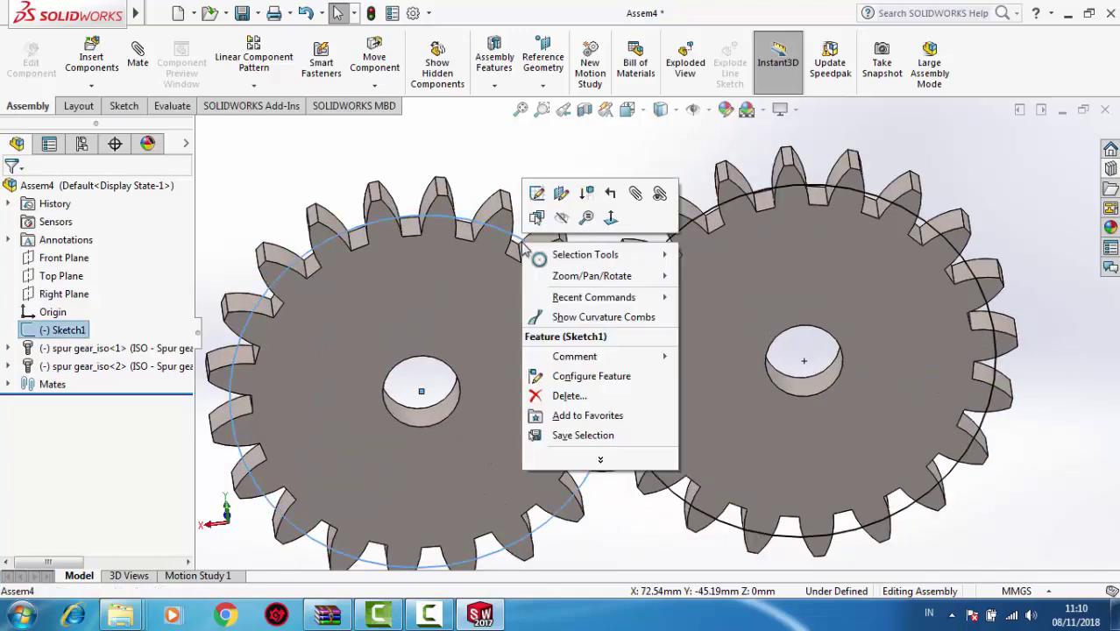
pyautogui.click(578, 223)
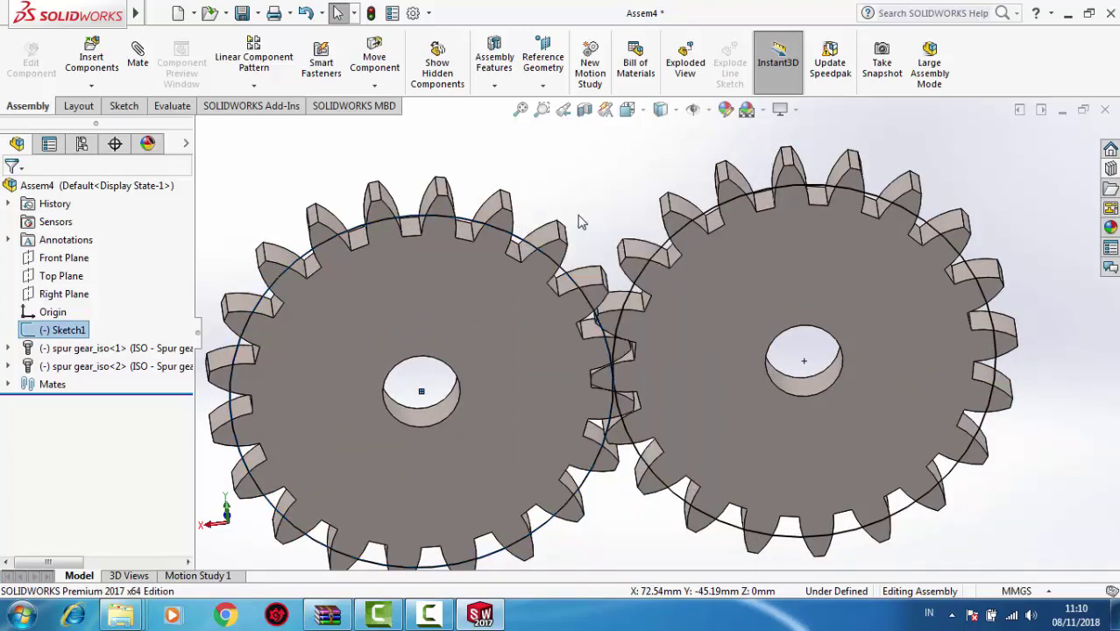
pyautogui.scroll(3, 580, 221)
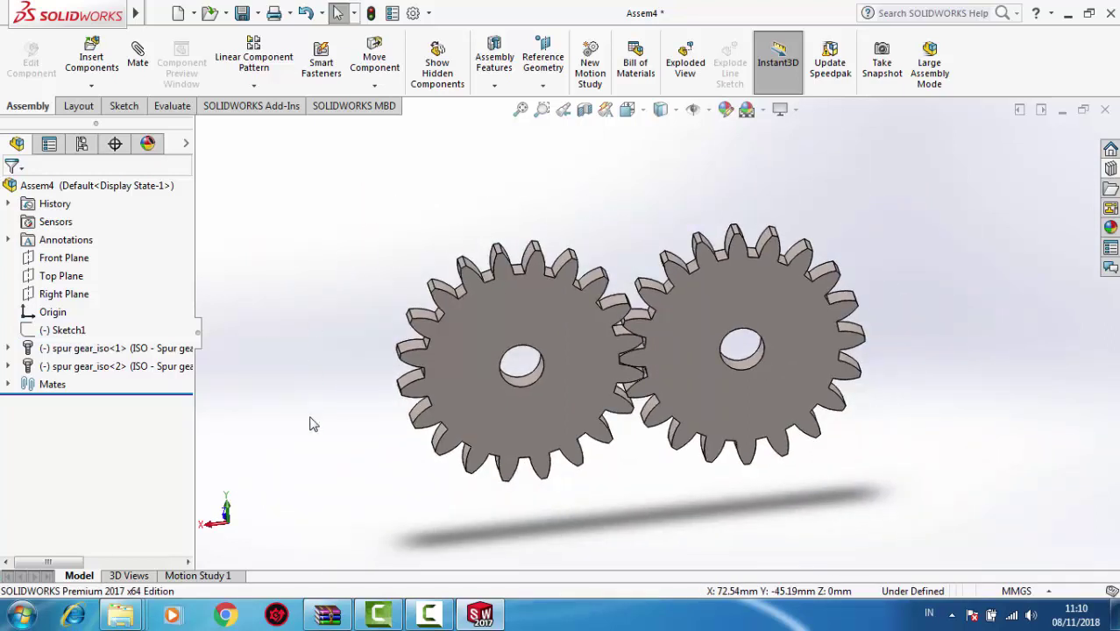
# Open Motion Study 1 and start a rotary motor located on the second gear's bore face.
pyautogui.click(215, 576)
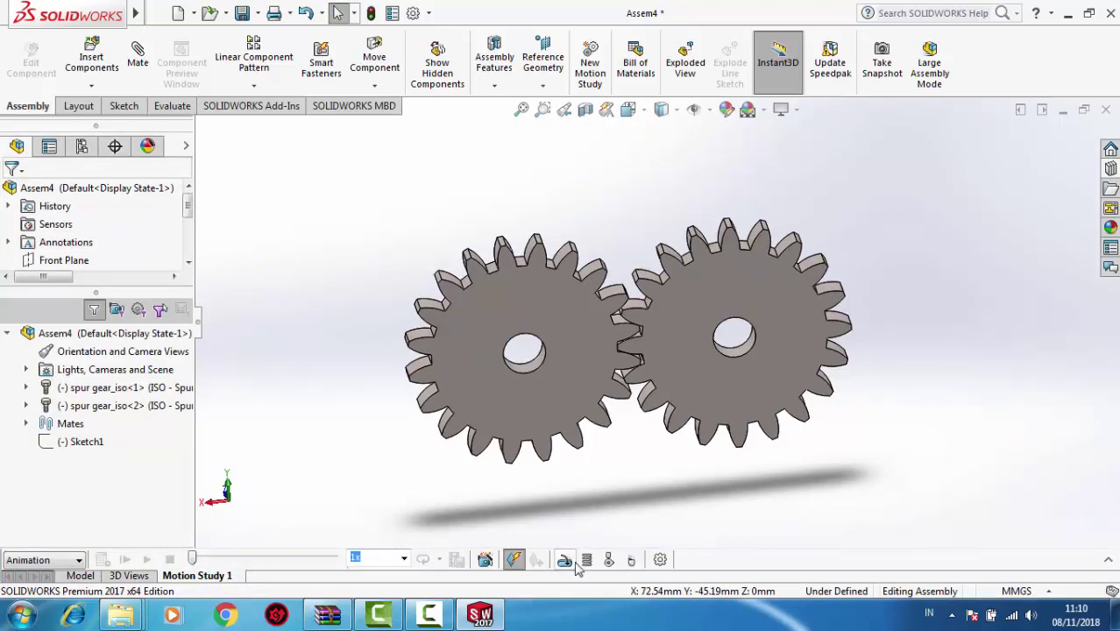
pyautogui.click(565, 561)
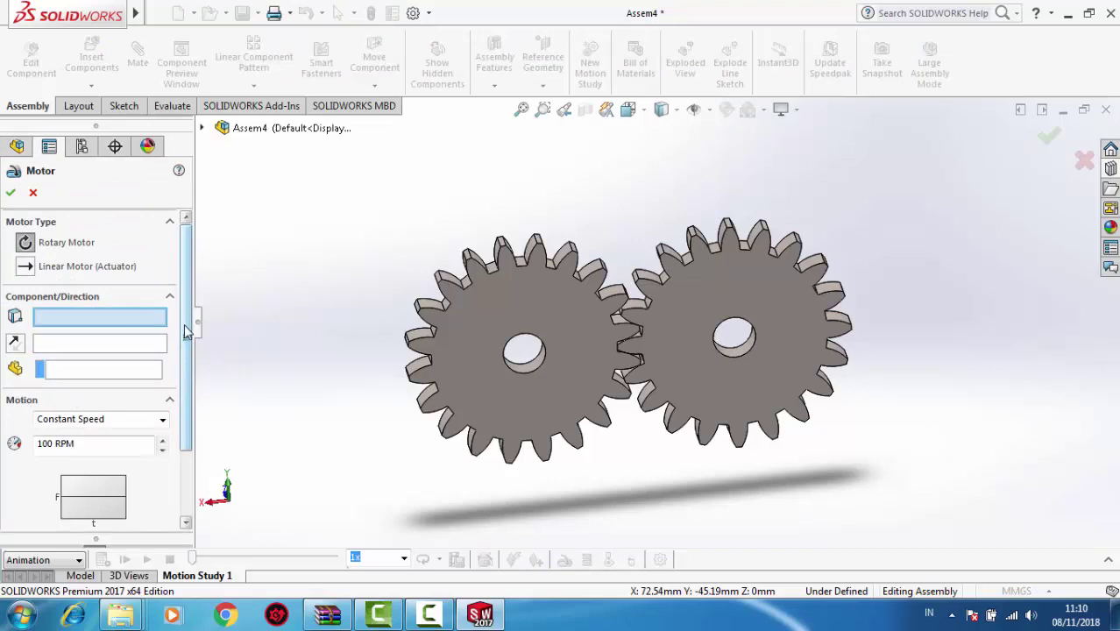
pyautogui.scroll(-1, 188, 373)
pyautogui.scroll(1, 189, 373)
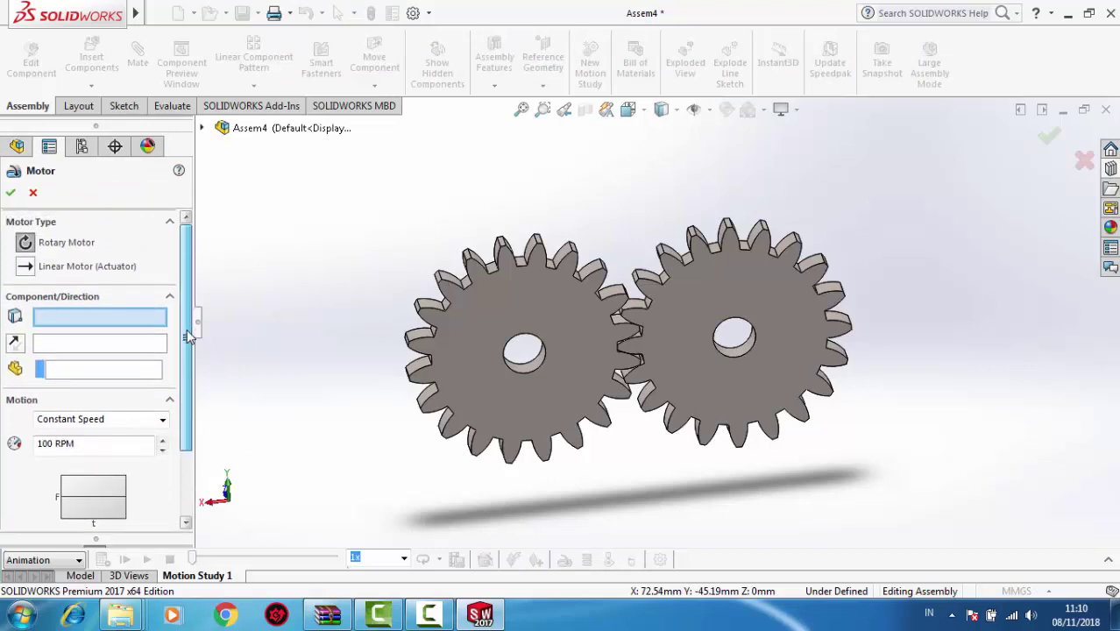
pyautogui.click(530, 369)
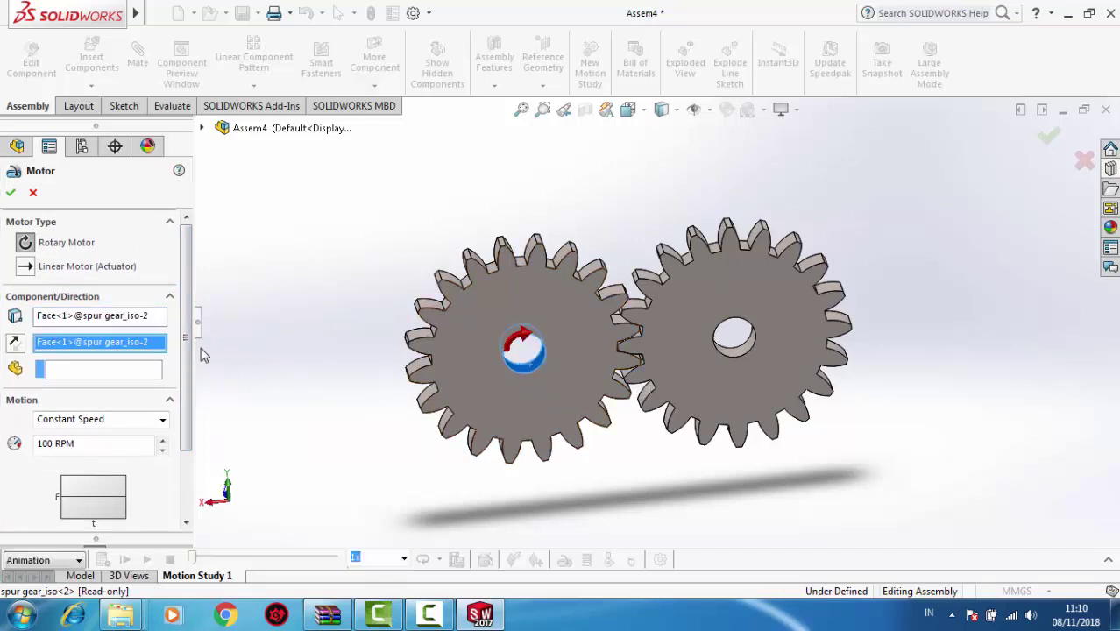
# Accept the rotary motor with a constant speed of 100 RPM and play the motion study.
pyautogui.scroll(-3, 188, 350)
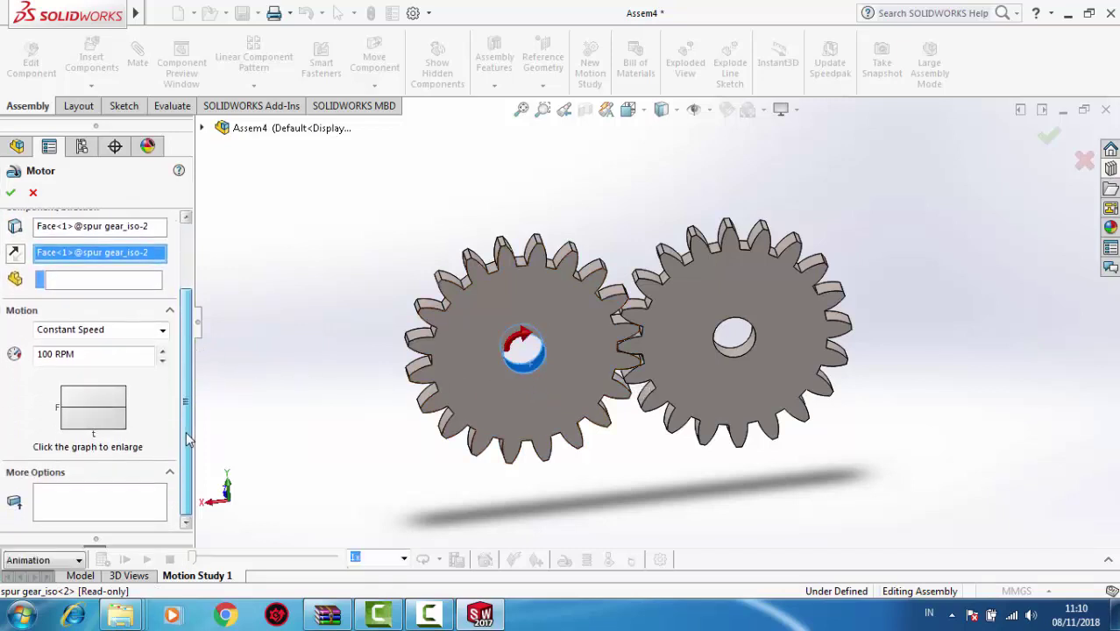
pyautogui.scroll(1, 185, 399)
pyautogui.click(115, 393)
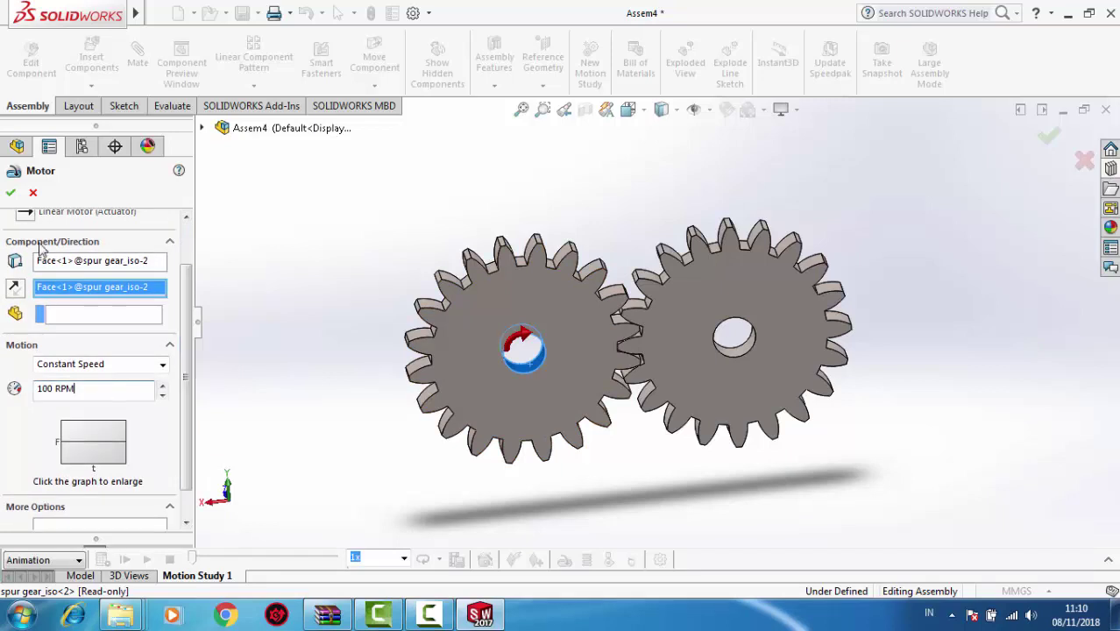
pyautogui.press('Return')
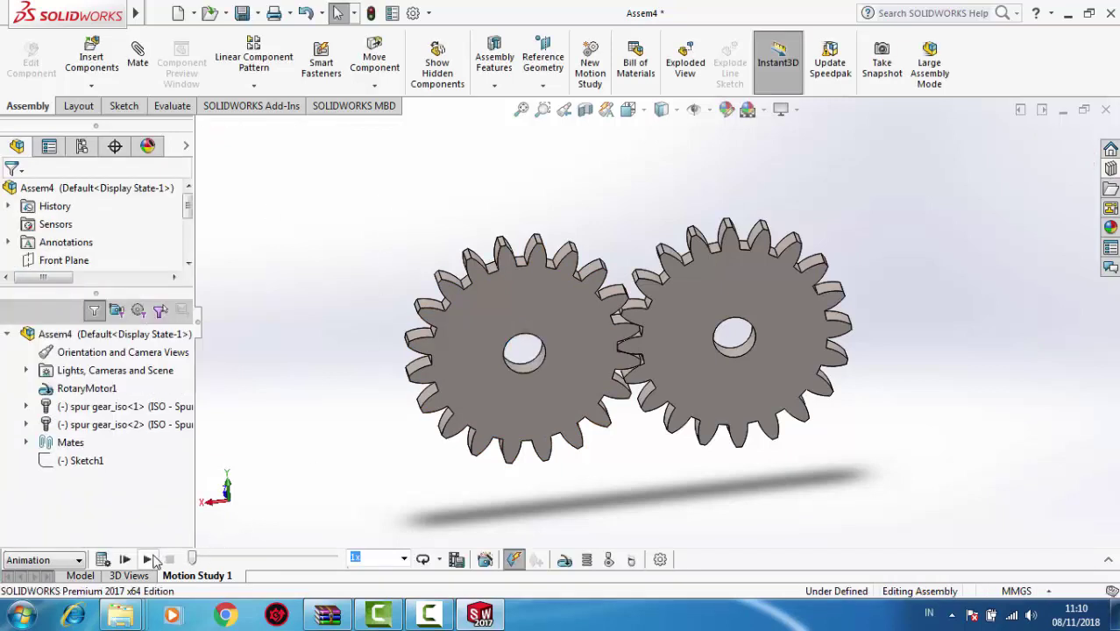
pyautogui.click(148, 559)
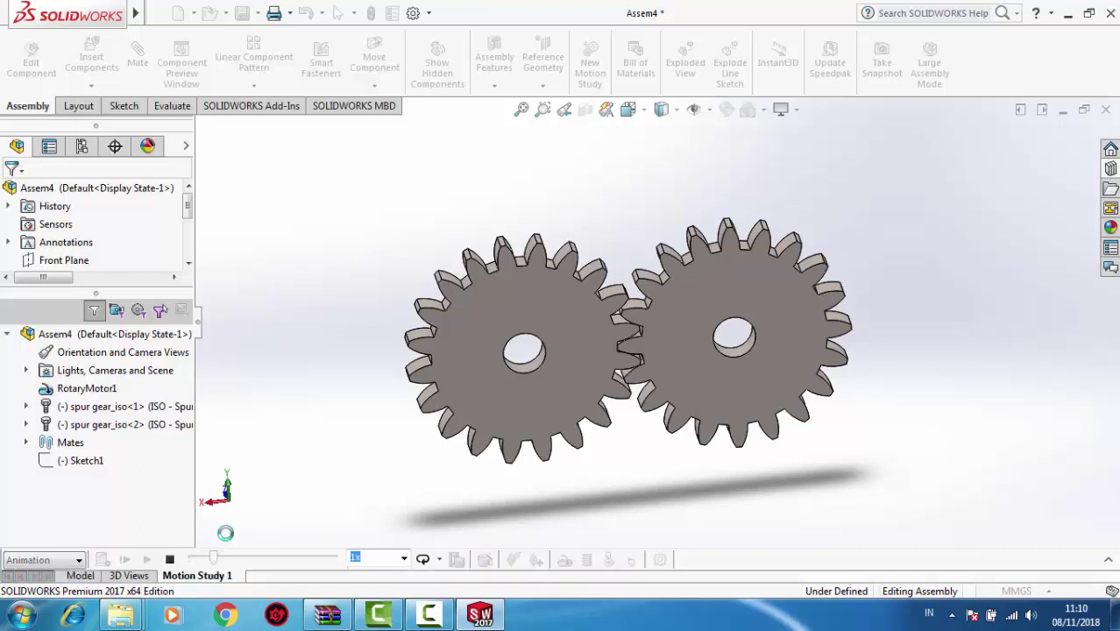